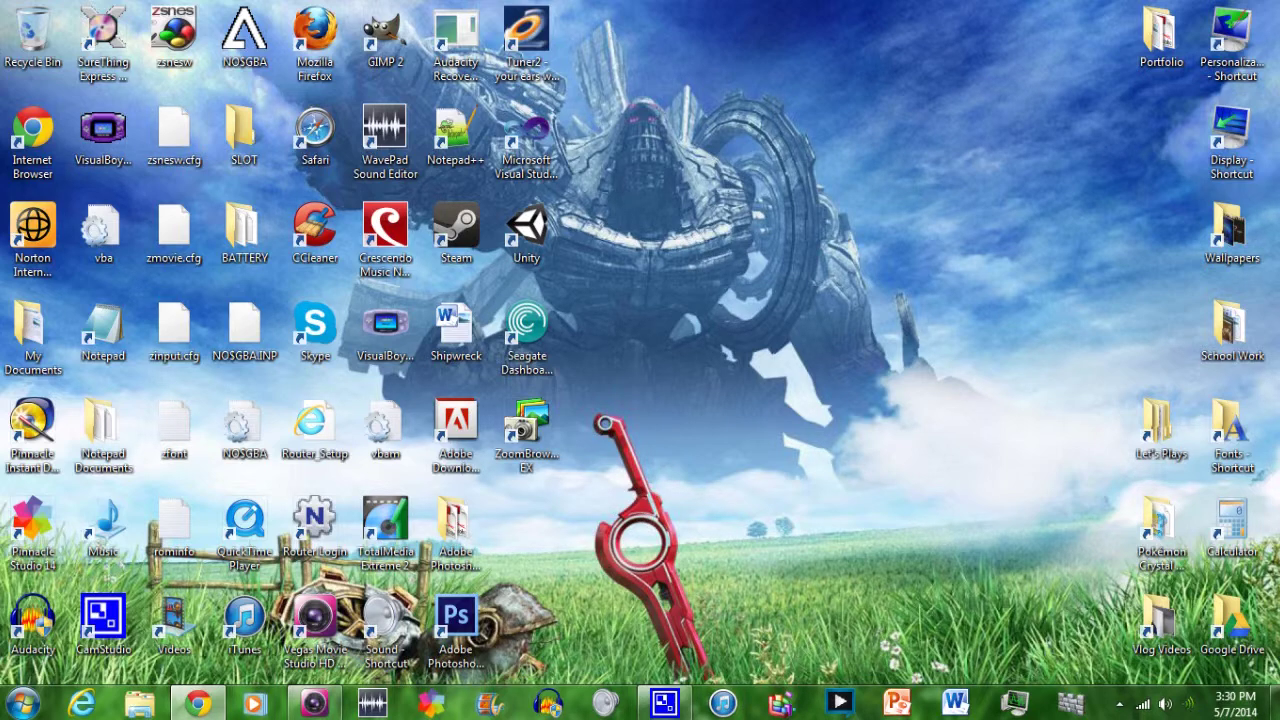
- Open Vegas Movie Studio and import the Episode 45 (Dub) video from the Videos library into the project media
{"action": "double_click", "coordinate": [315, 625]}
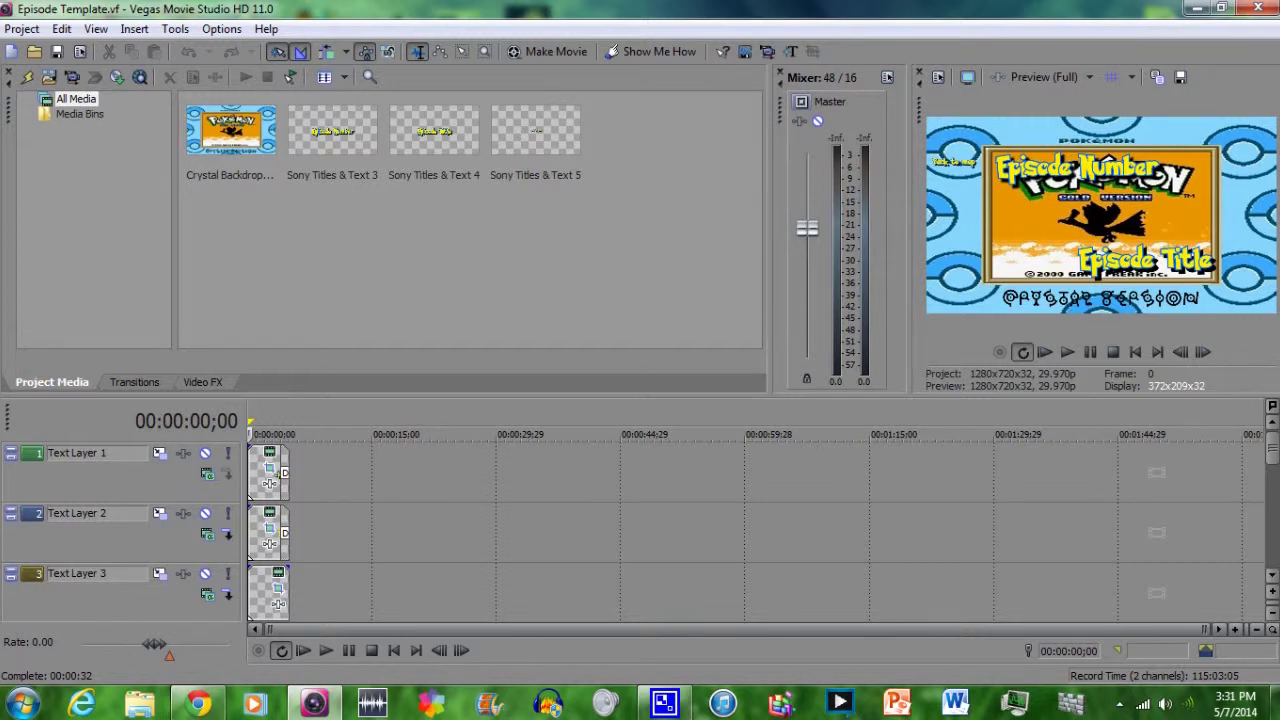
{"action": "left_click", "coordinate": [140, 705]}
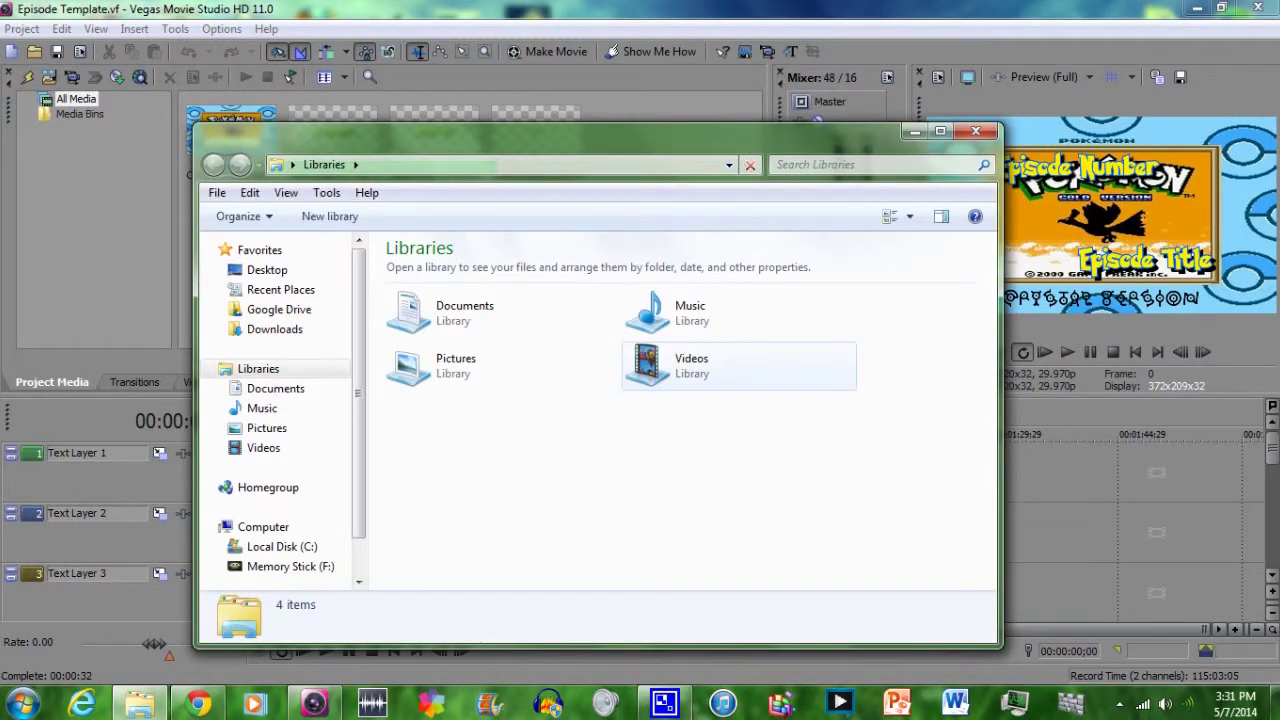
{"action": "double_click", "coordinate": [660, 365]}
{"action": "scroll", "coordinate": [680, 440], "scroll_direction": "down", "scroll_amount": 2}
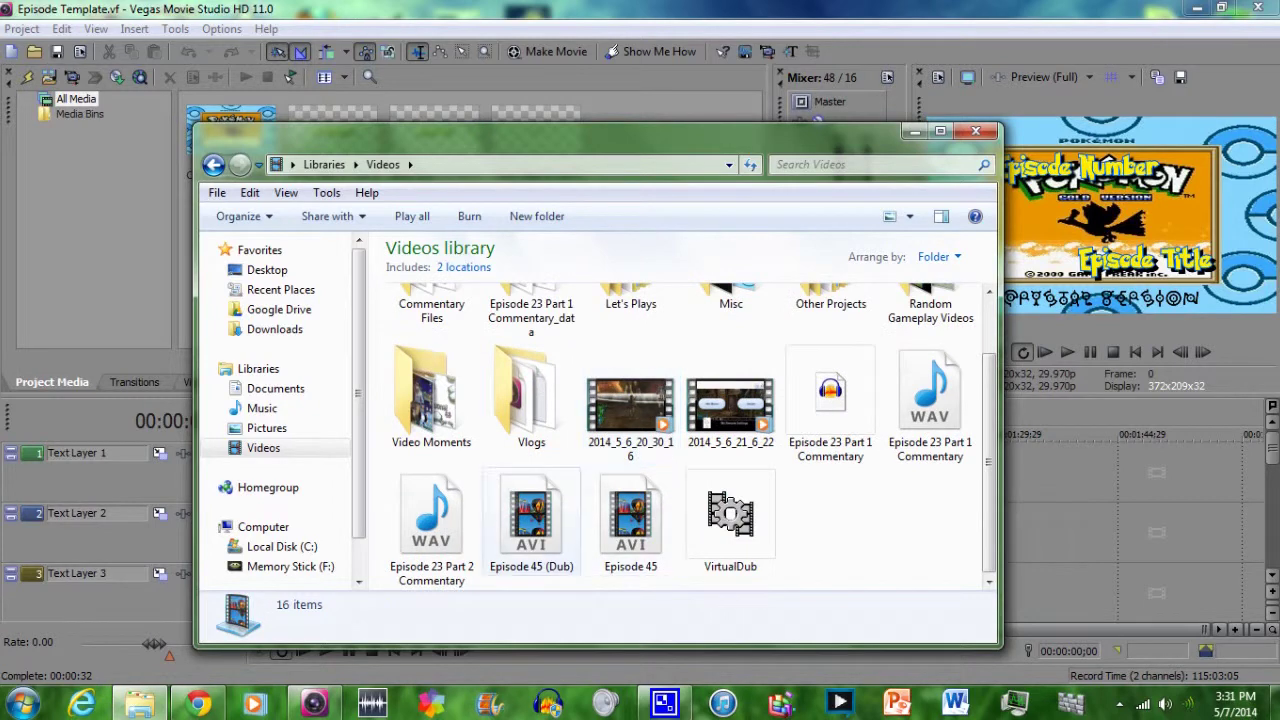
{"action": "left_click_drag", "start_coordinate": [530, 540], "coordinate": [195, 286]}
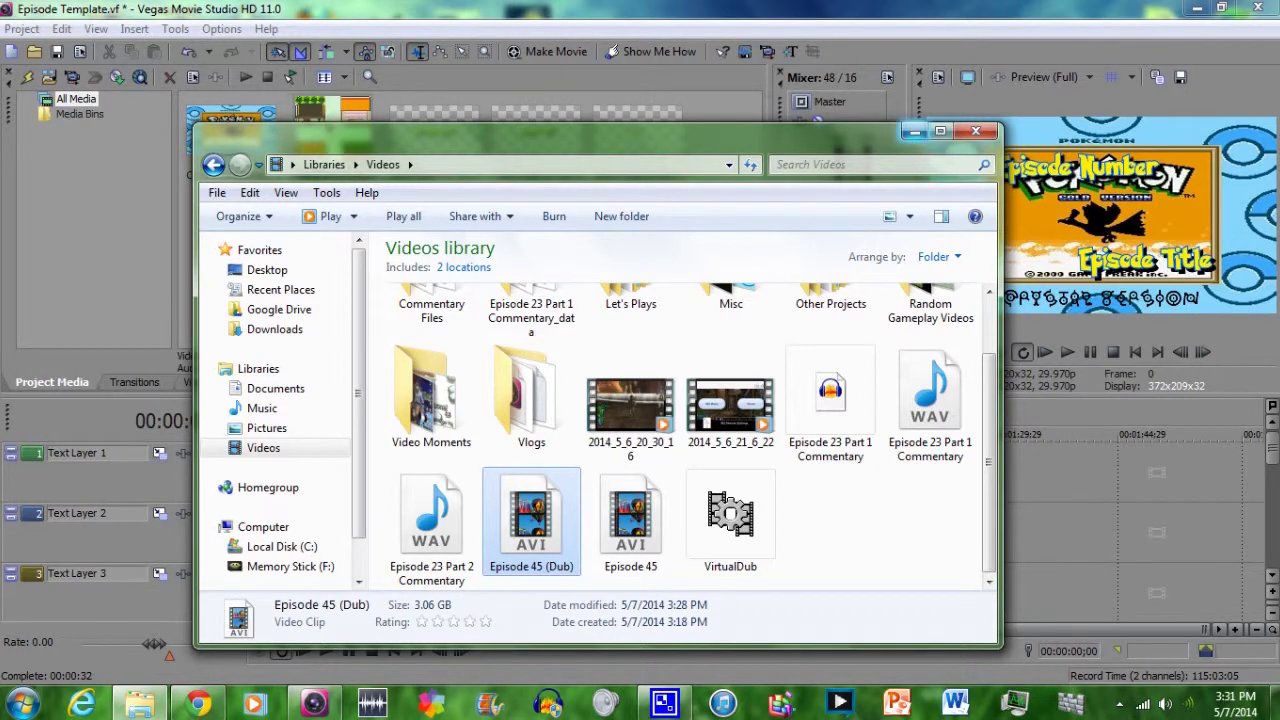
{"action": "left_click", "coordinate": [914, 131]}
- Place the Episode 45 (Dub) clip on the Gameplay Footage track and disable resampling for its video event
{"action": "scroll", "coordinate": [120, 530], "scroll_direction": "down", "scroll_amount": 3}
{"action": "left_click_drag", "start_coordinate": [332, 130], "coordinate": [290, 475]}
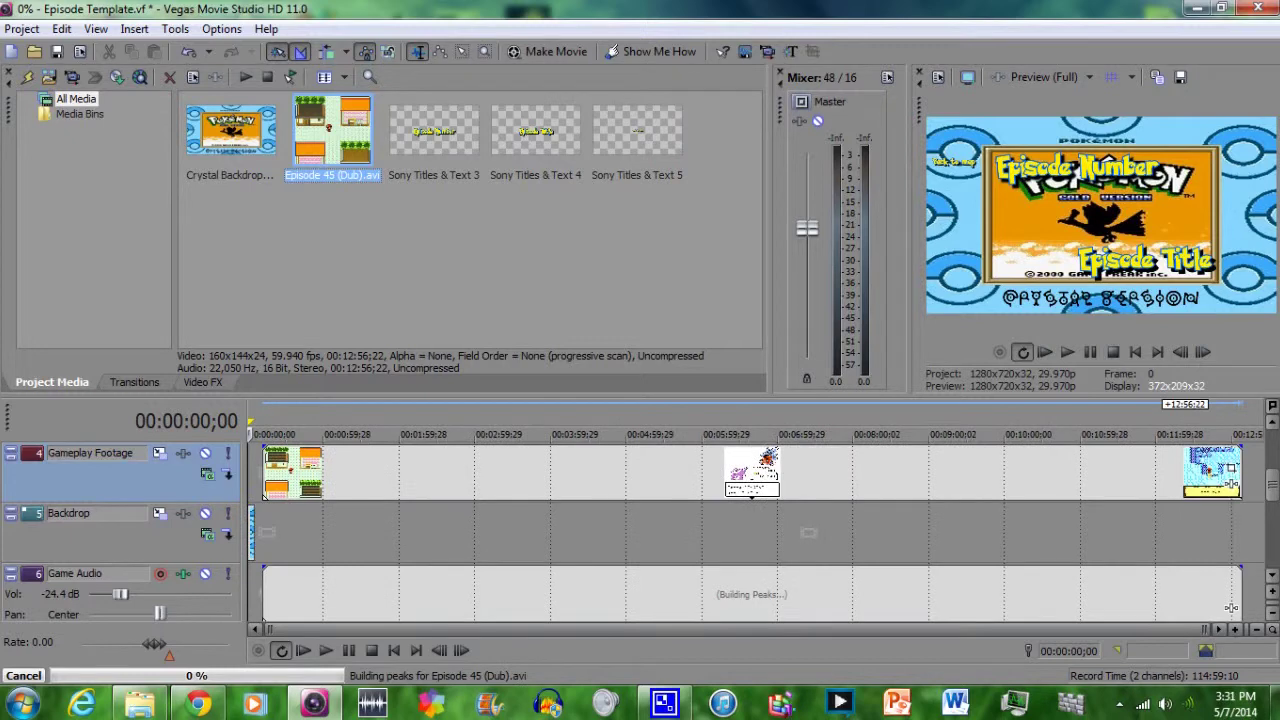
{"action": "left_click", "coordinate": [398, 475]}
{"action": "right_click", "coordinate": [400, 486]}
{"action": "left_click", "coordinate": [440, 471]}
{"action": "left_click", "coordinate": [496, 299]}
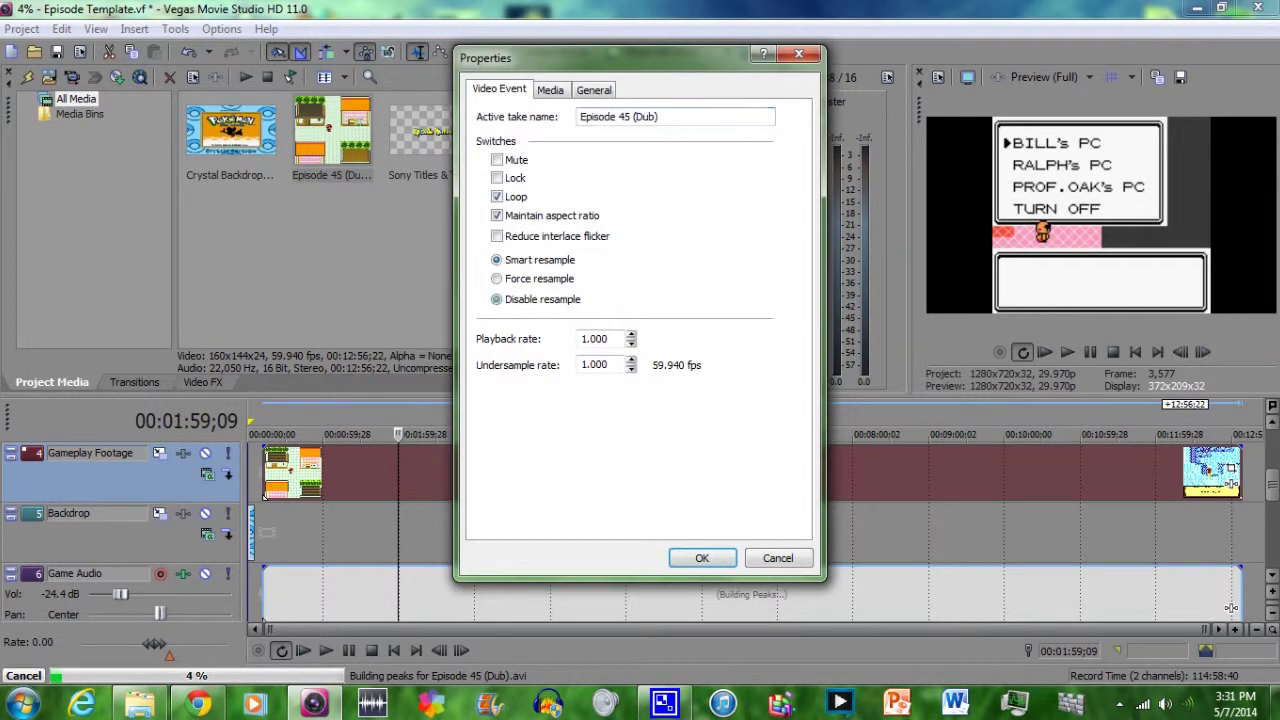
{"action": "left_click", "coordinate": [702, 558]}
- Set the gameplay clip's Pan/Crop width to 231.7 and height to 201.3
{"action": "left_click", "coordinate": [618, 475]}
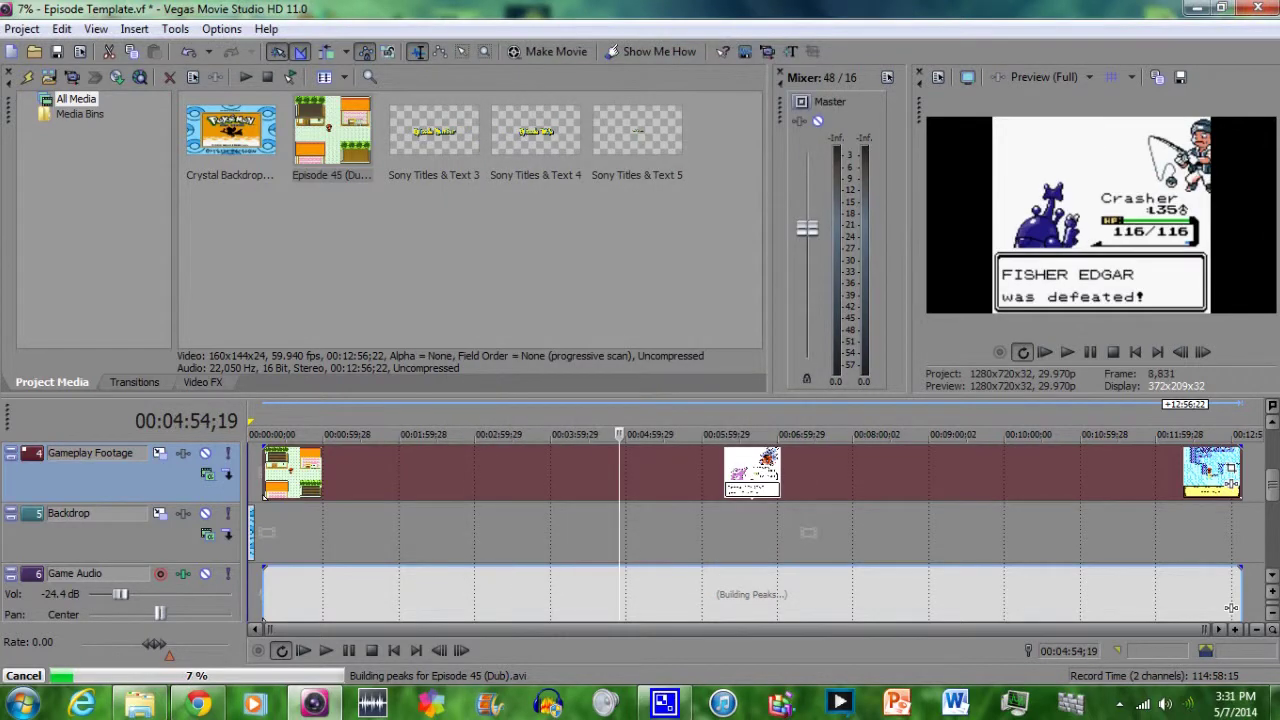
{"action": "left_click", "coordinate": [1231, 468]}
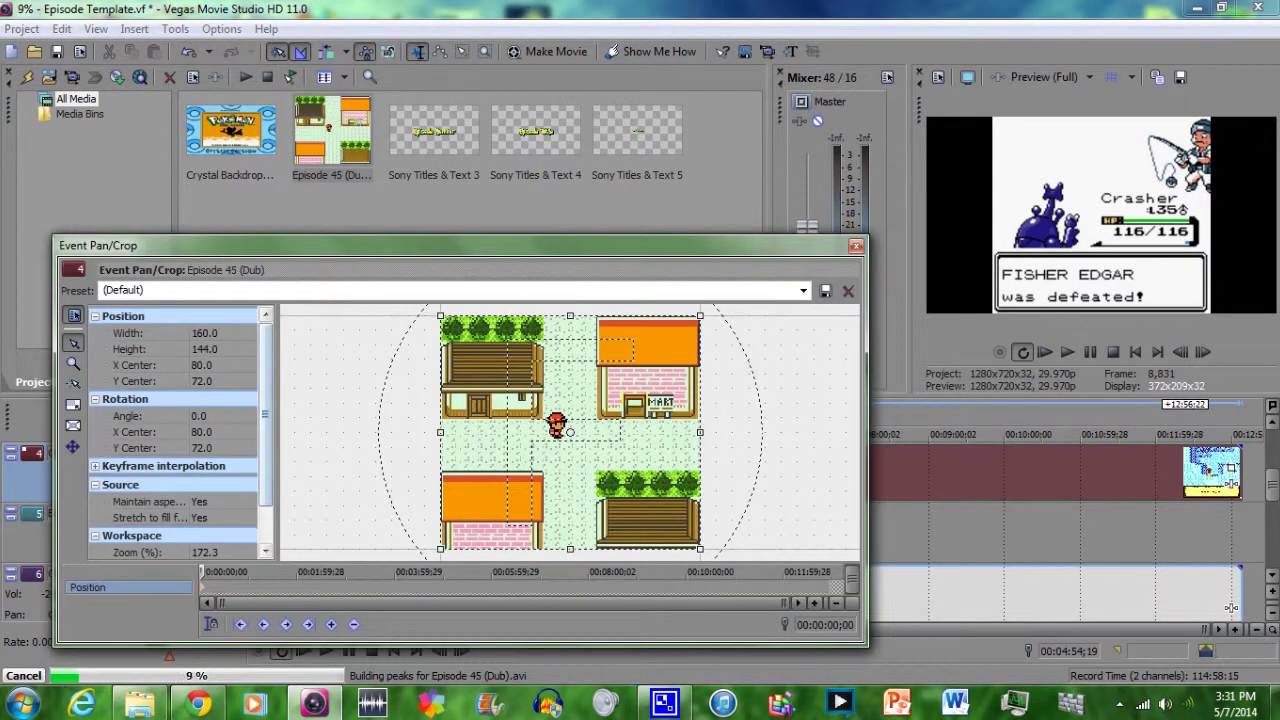
{"action": "left_click", "coordinate": [204, 333]}
{"action": "type", "text": "231.7"}
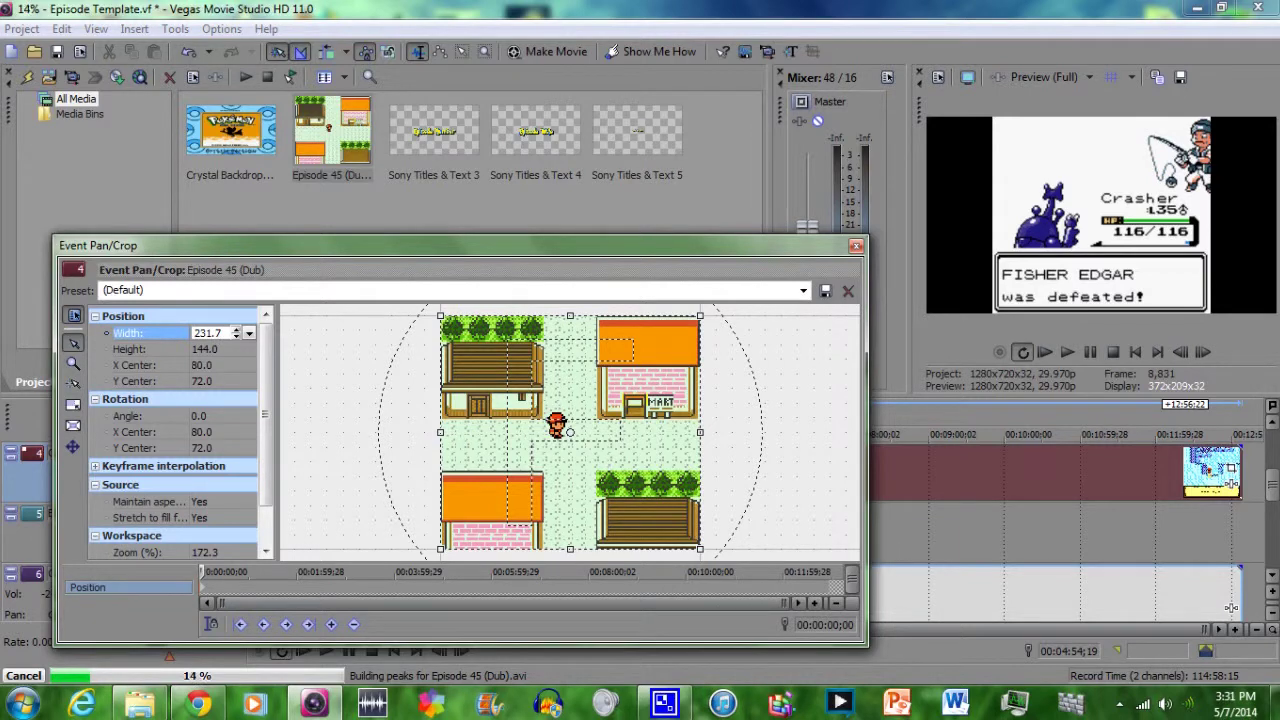
{"action": "key", "text": "Tab"}
{"action": "type", "text": "201.3"}
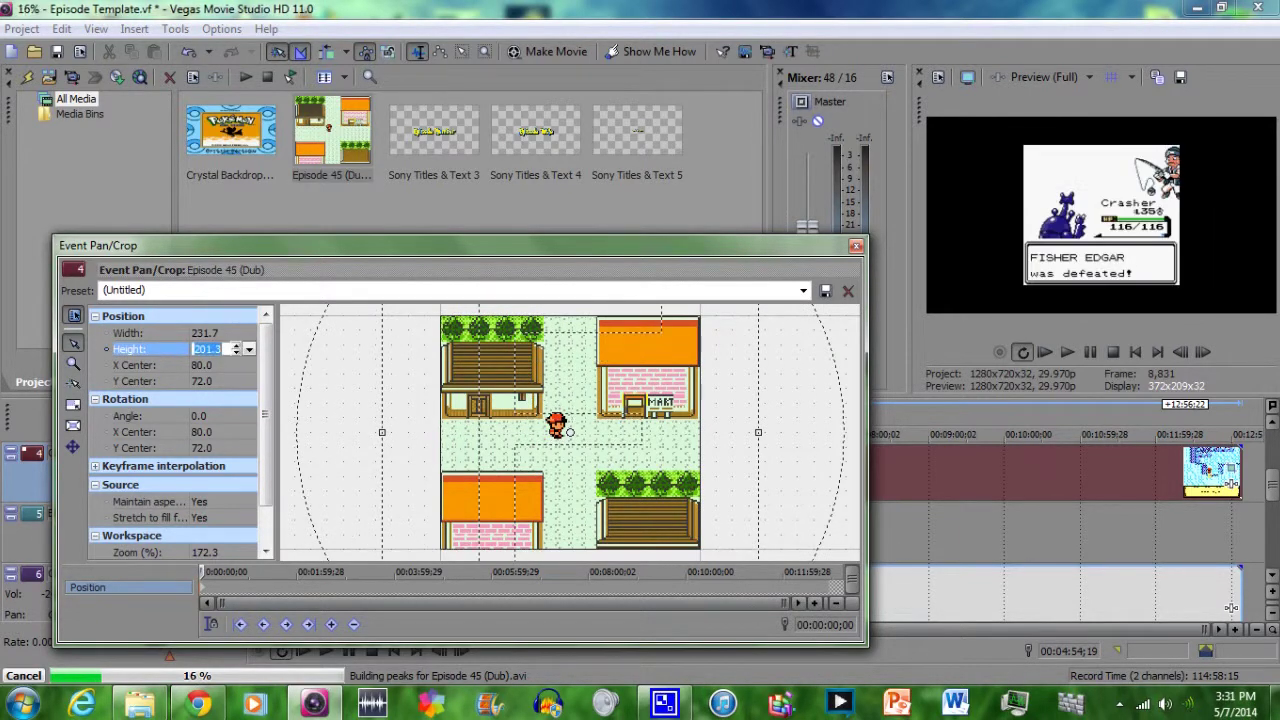
- Set the gameplay clip's crop centre to X 80.2 and Y 72.2
{"action": "key", "text": "Tab"}
{"action": "key", "text": "BackSpace"}
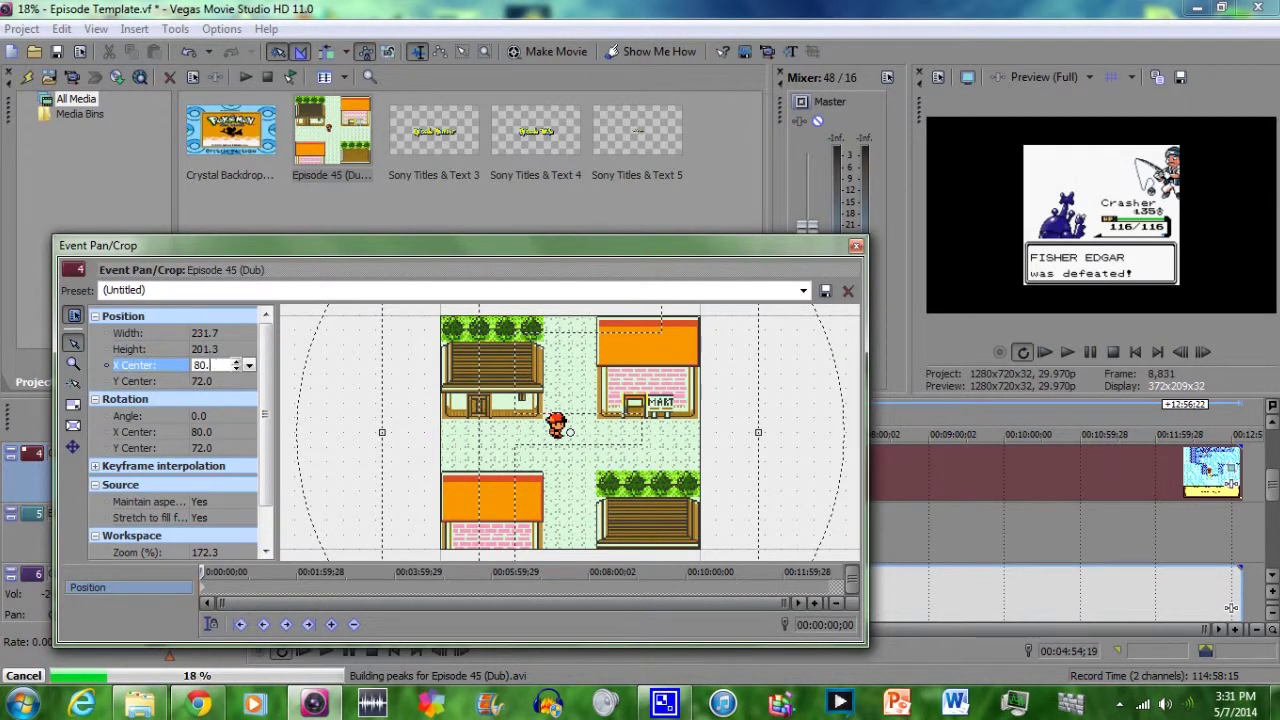
{"action": "type", "text": "2"}
{"action": "key", "text": "Tab"}
{"action": "key", "text": "Right"}
{"action": "key", "text": "BackSpace"}
{"action": "type", "text": "2"}
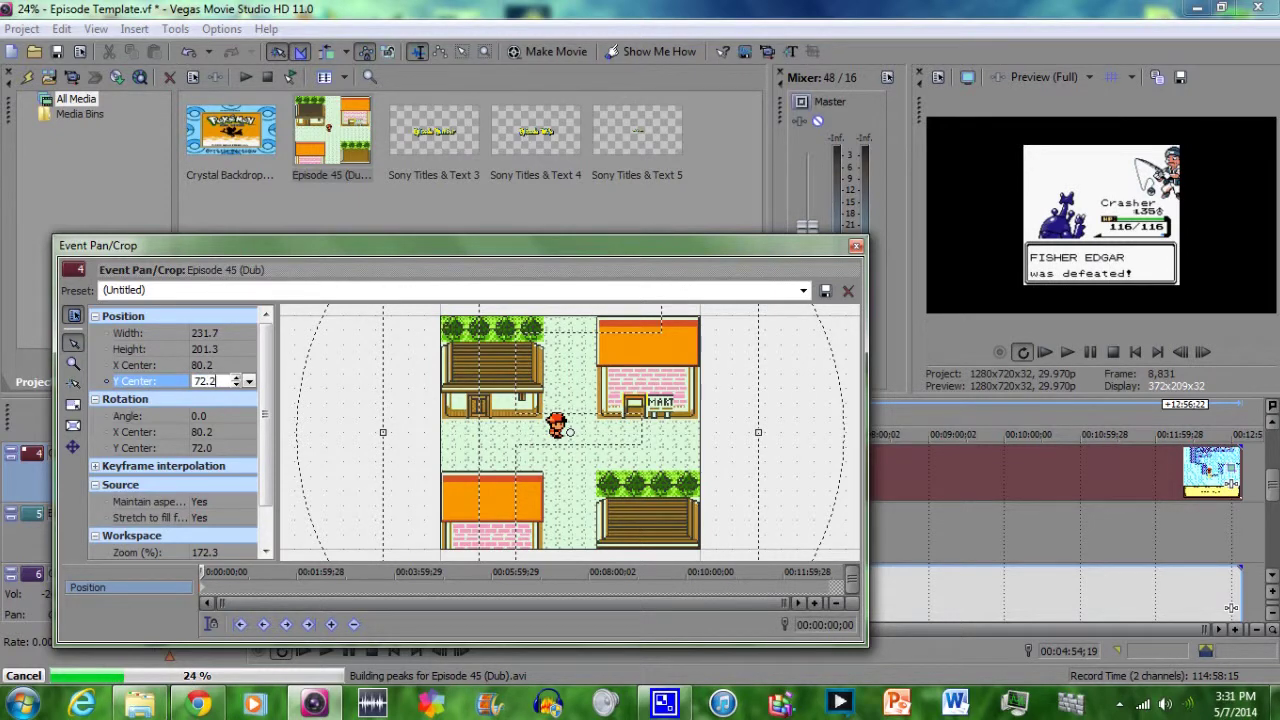
- Turn off maintaining the aspect ratio in the gameplay clip's crop and align the clip with the timeline start
{"action": "left_click", "coordinate": [248, 501]}
{"action": "left_click", "coordinate": [220, 528]}
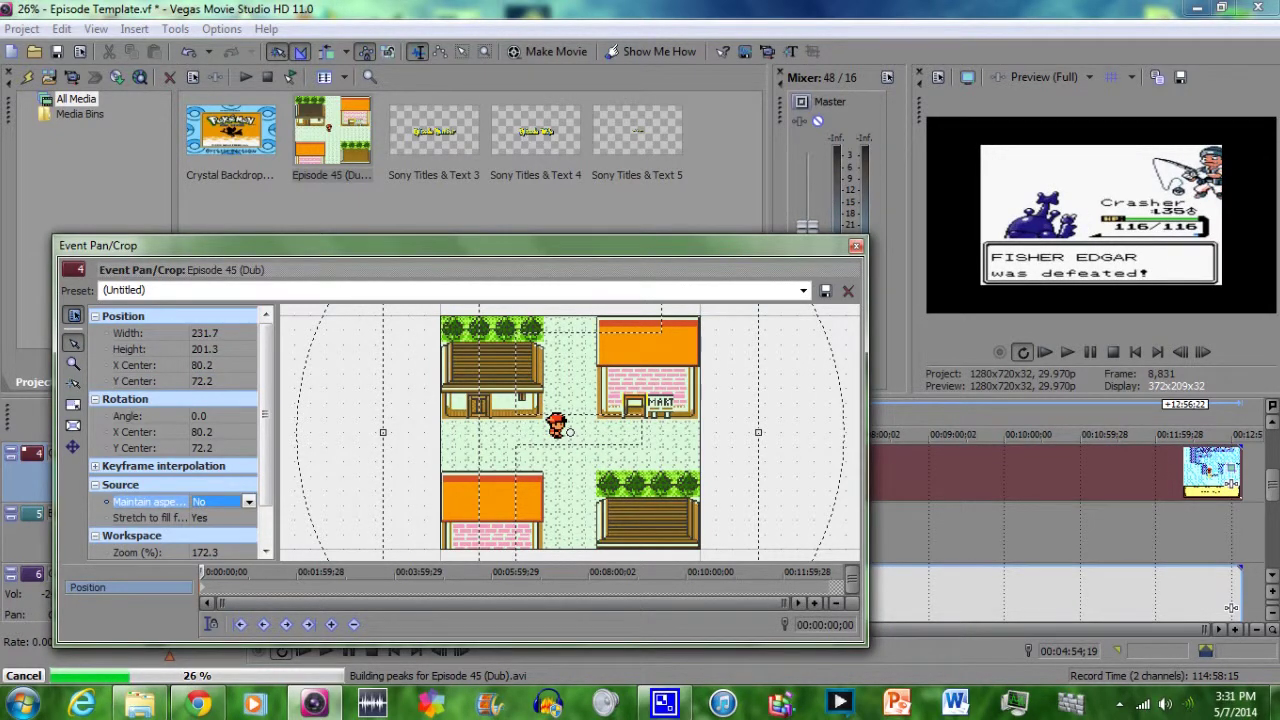
{"action": "key", "text": "Escape"}
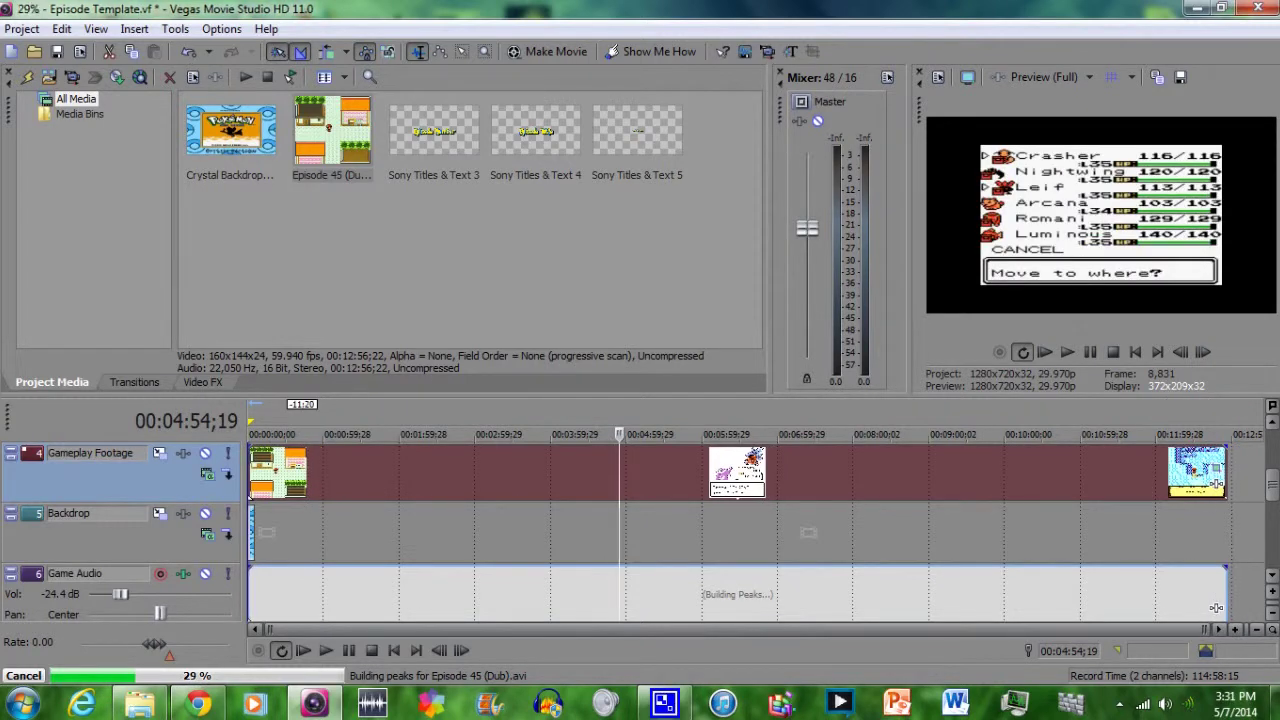
- Check how the cropped gameplay fits the backdrop and title texts at the start of the timeline
{"action": "left_click", "coordinate": [254, 532]}
{"action": "scroll", "coordinate": [254, 532], "scroll_direction": "up", "scroll_amount": 3}
{"action": "left_click", "coordinate": [256, 532]}
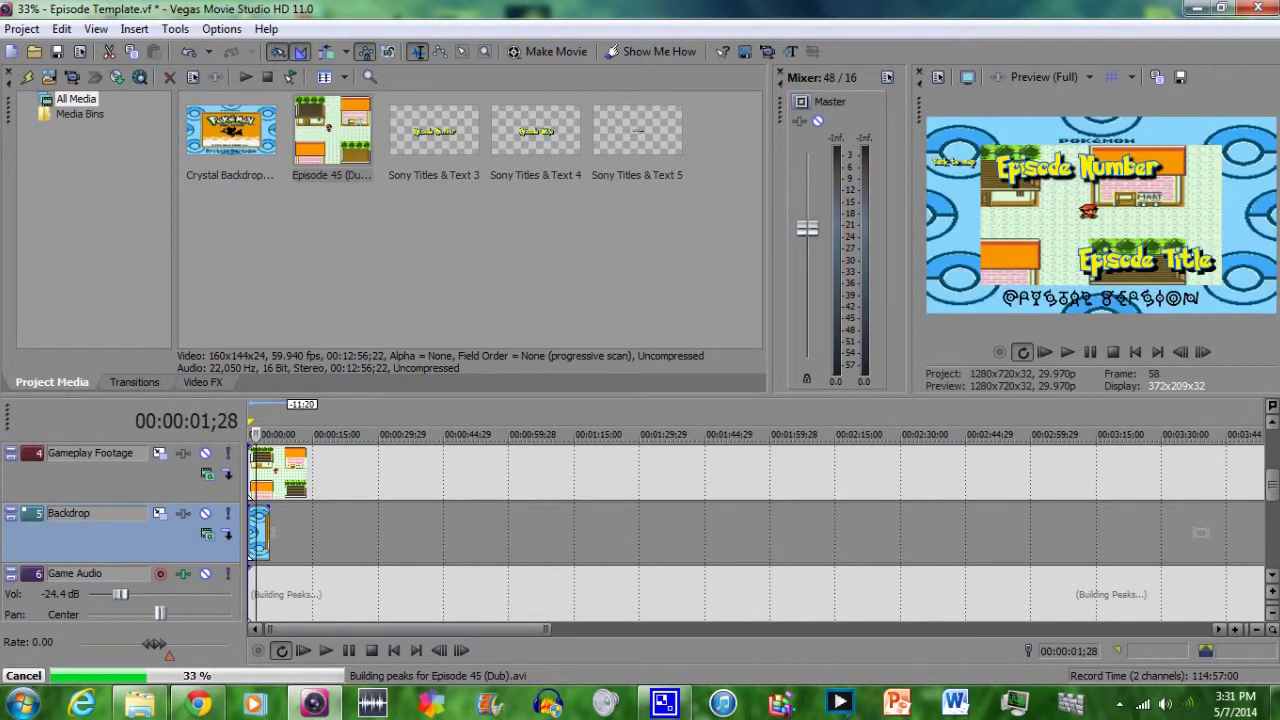
{"action": "scroll", "coordinate": [756, 532], "scroll_direction": "down", "scroll_amount": 3}
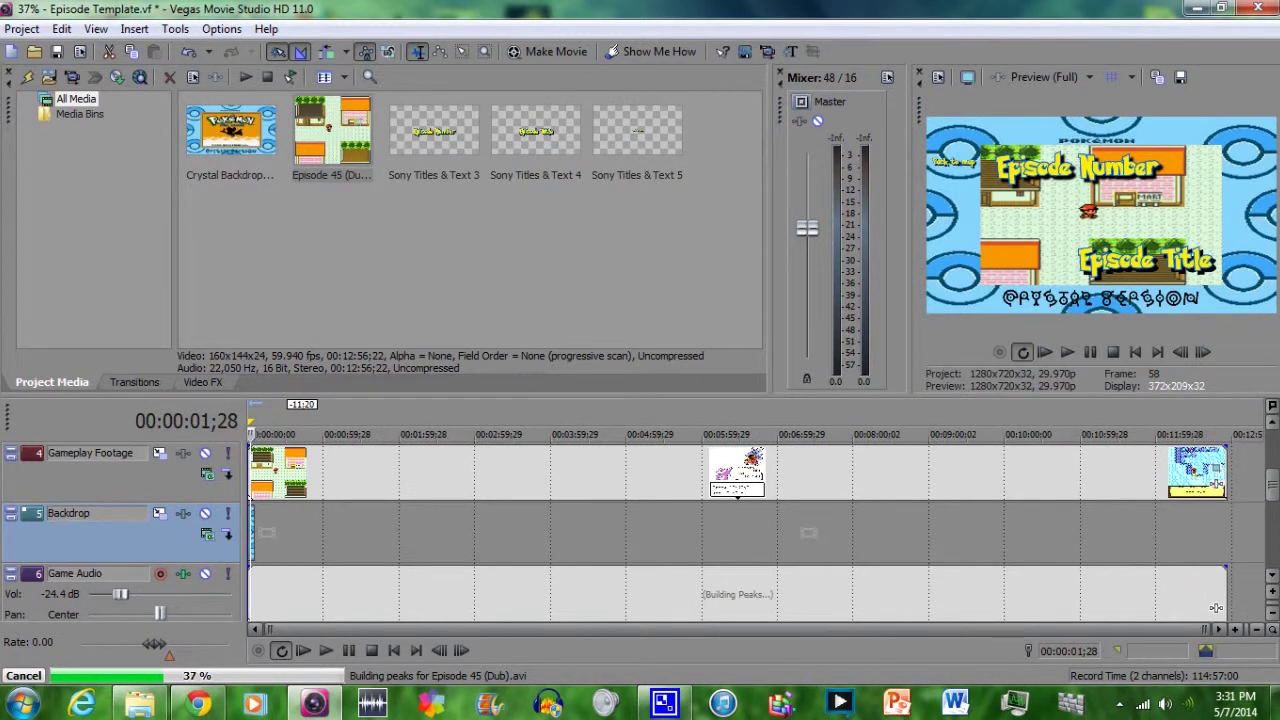
{"action": "scroll", "coordinate": [1216, 607], "scroll_direction": "up", "scroll_amount": 1}
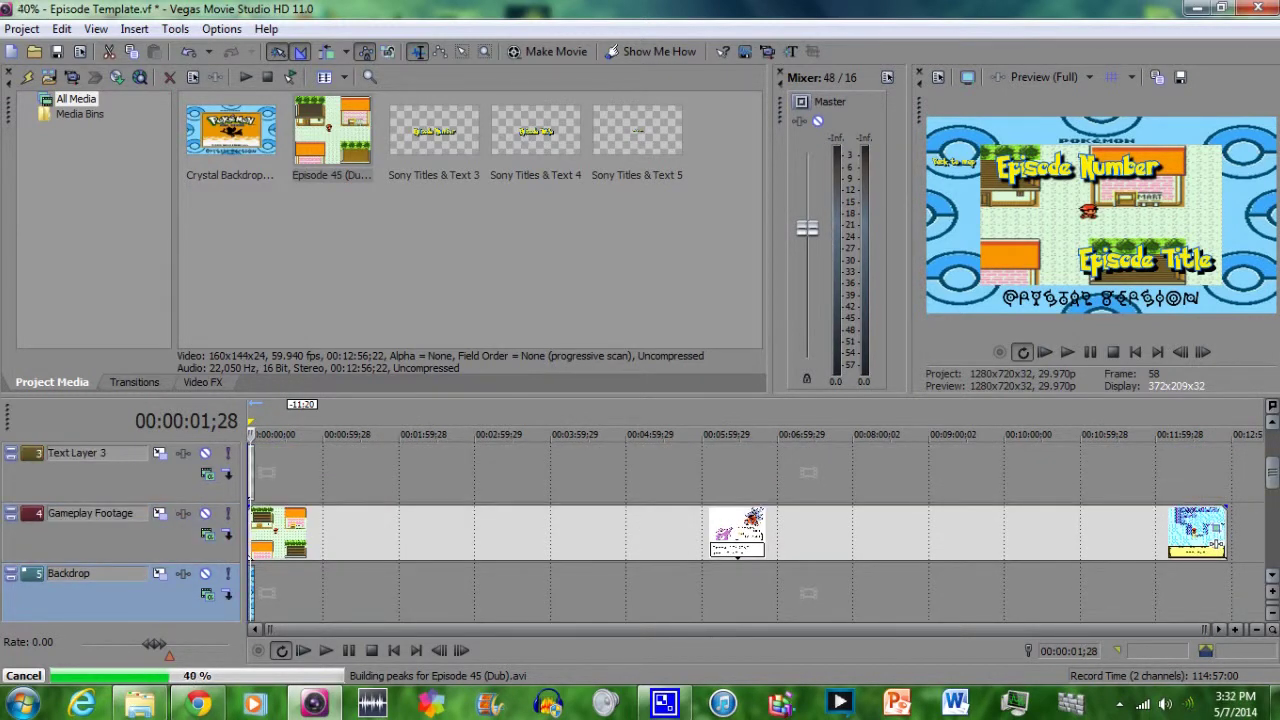
- Look through the gameplay footage at several points along the timeline to check its picture
{"action": "left_click", "coordinate": [713, 532]}
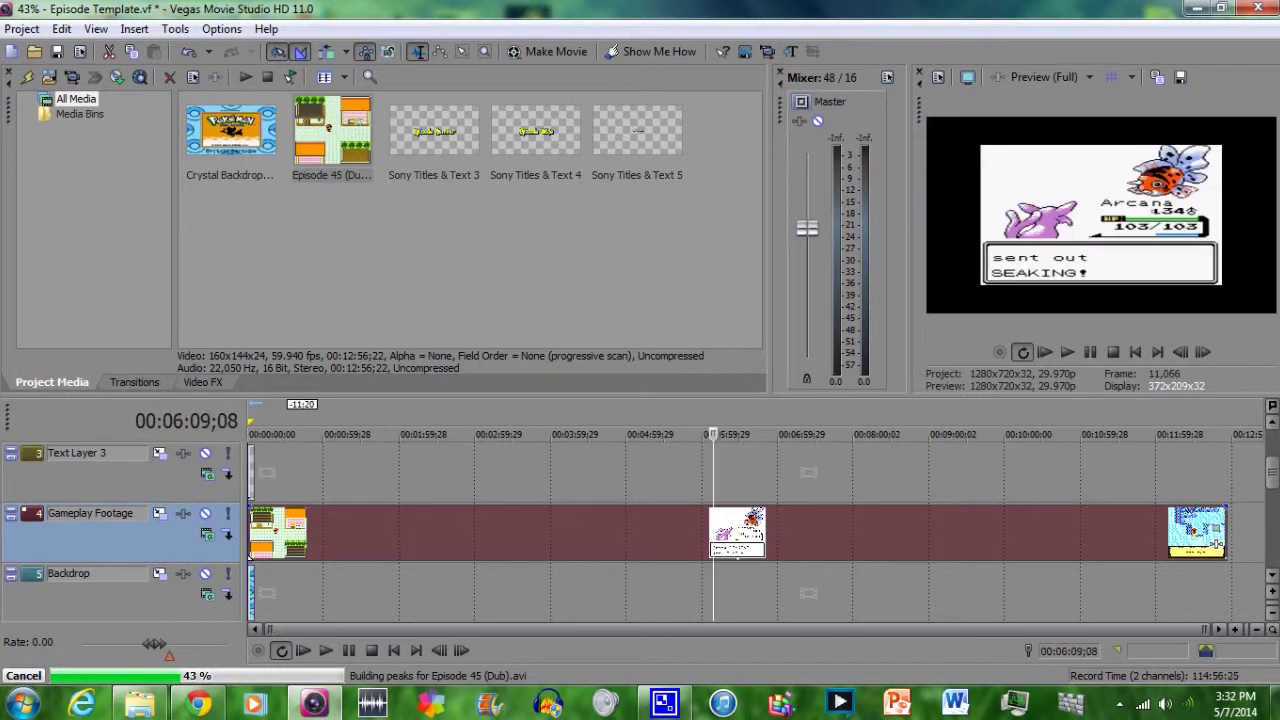
{"action": "left_click", "coordinate": [475, 532]}
{"action": "left_click", "coordinate": [451, 532]}
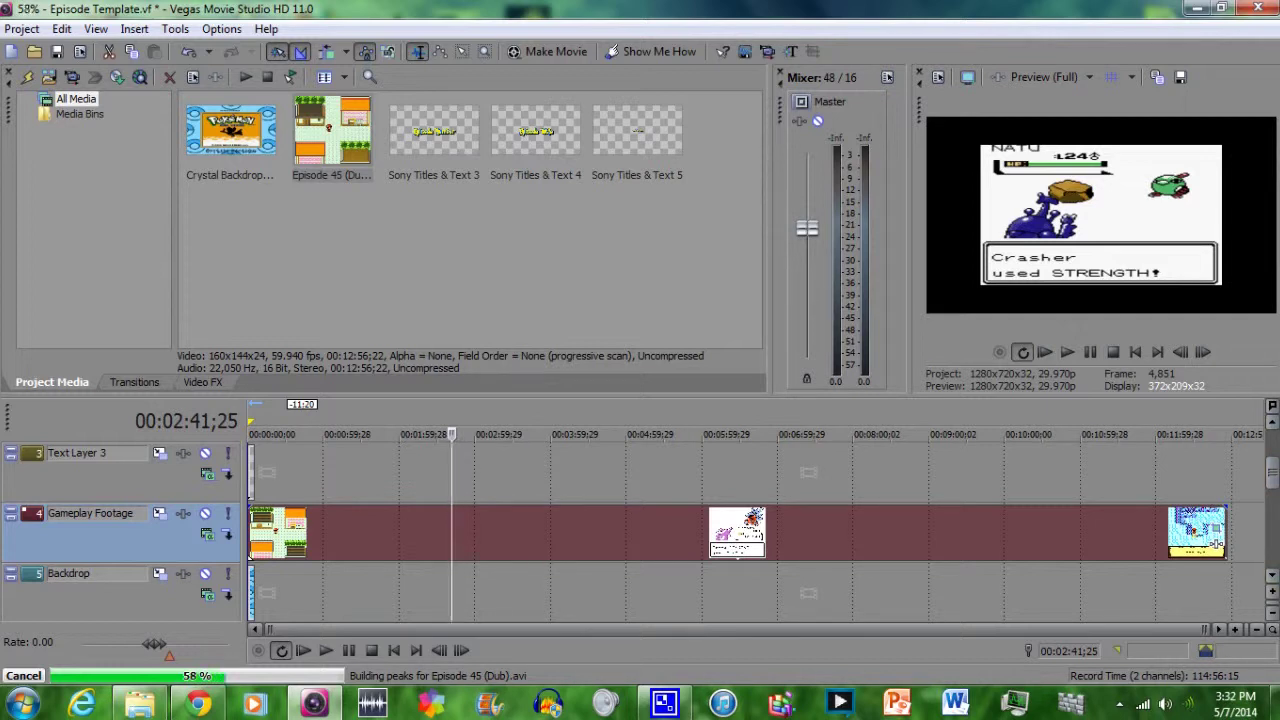
{"action": "scroll", "coordinate": [640, 532], "scroll_direction": "down", "scroll_amount": 1}
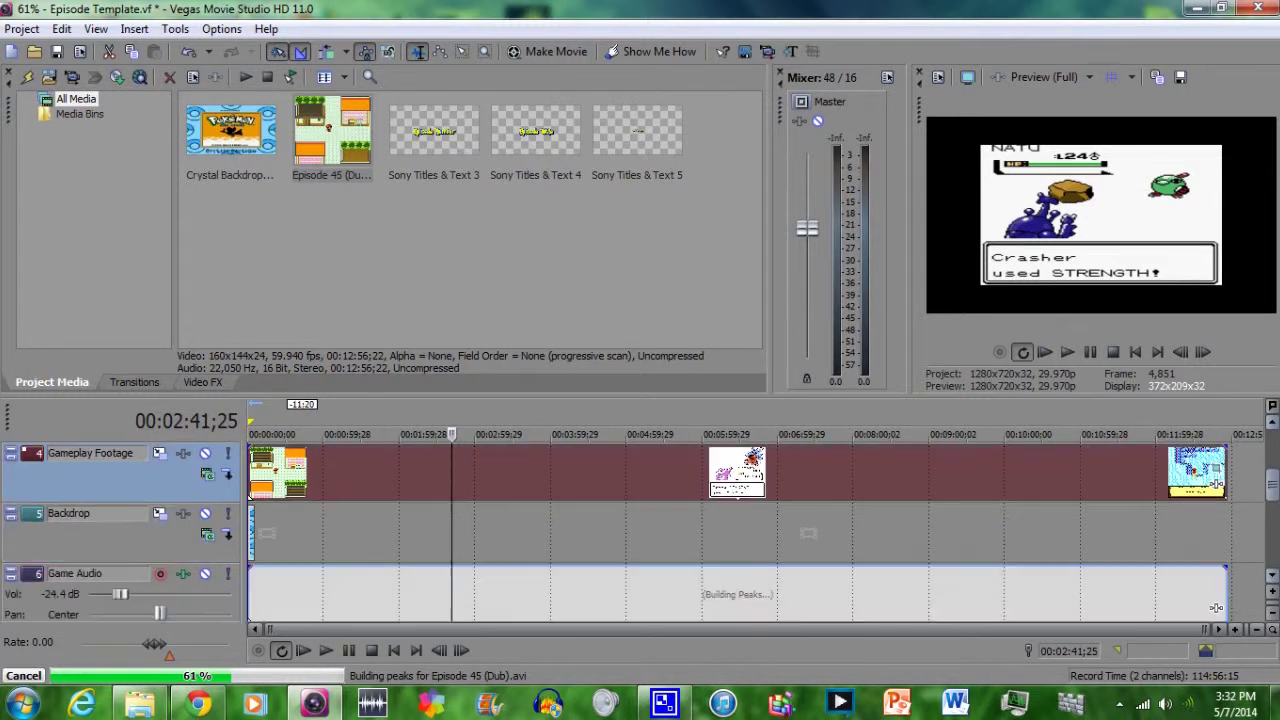
{"action": "left_click", "coordinate": [304, 473]}
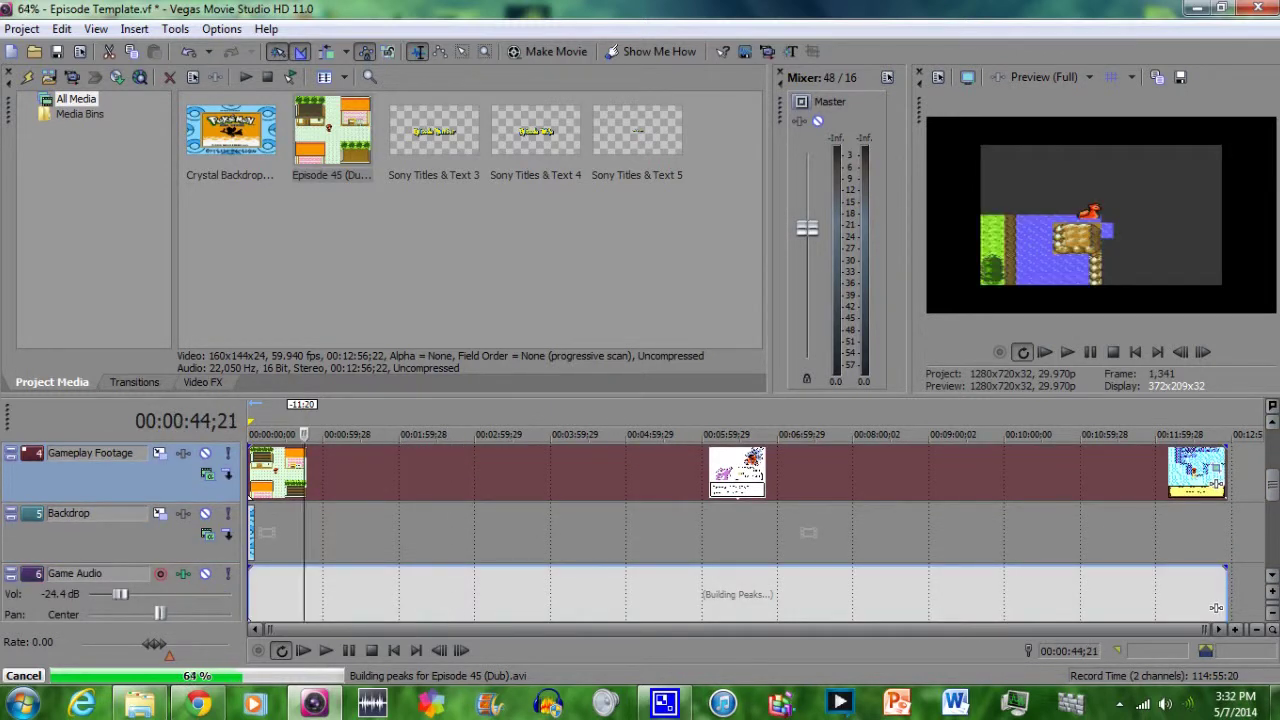
{"action": "left_click", "coordinate": [287, 473]}
{"action": "left_click", "coordinate": [270, 473]}
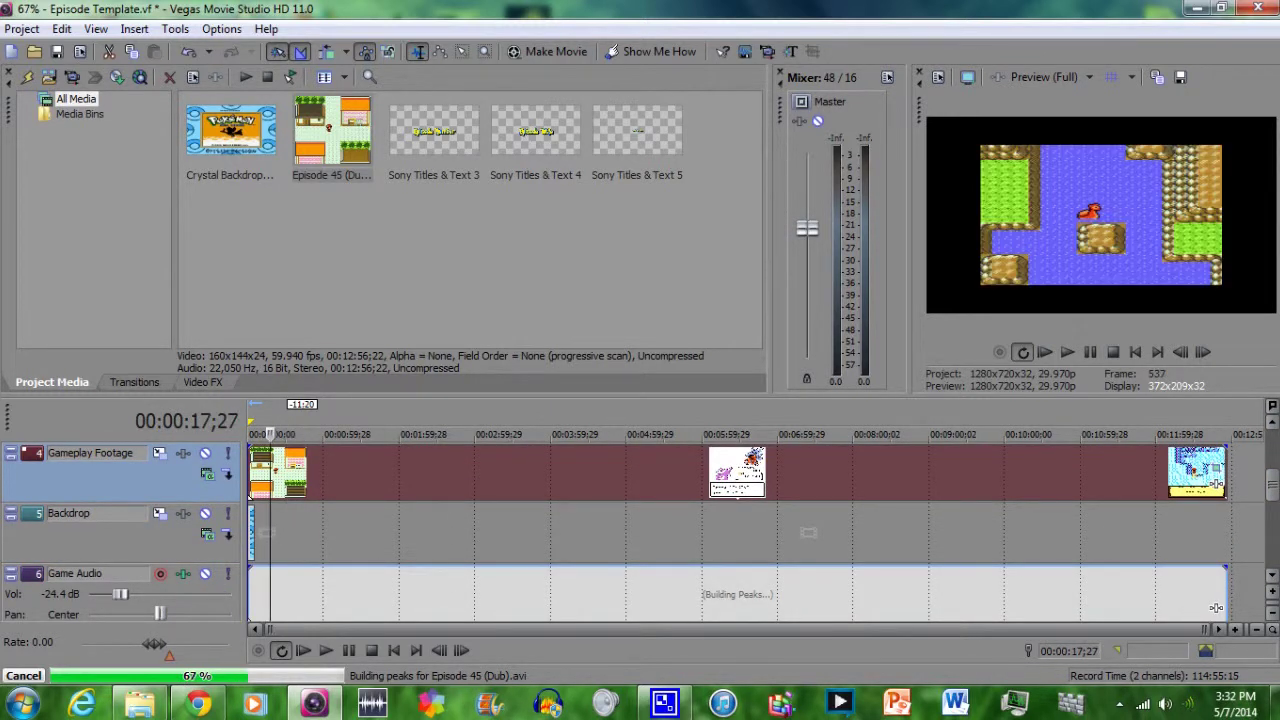
{"action": "key", "text": "Right"}
{"action": "key", "text": "Right"}
{"action": "key", "text": "Right"}
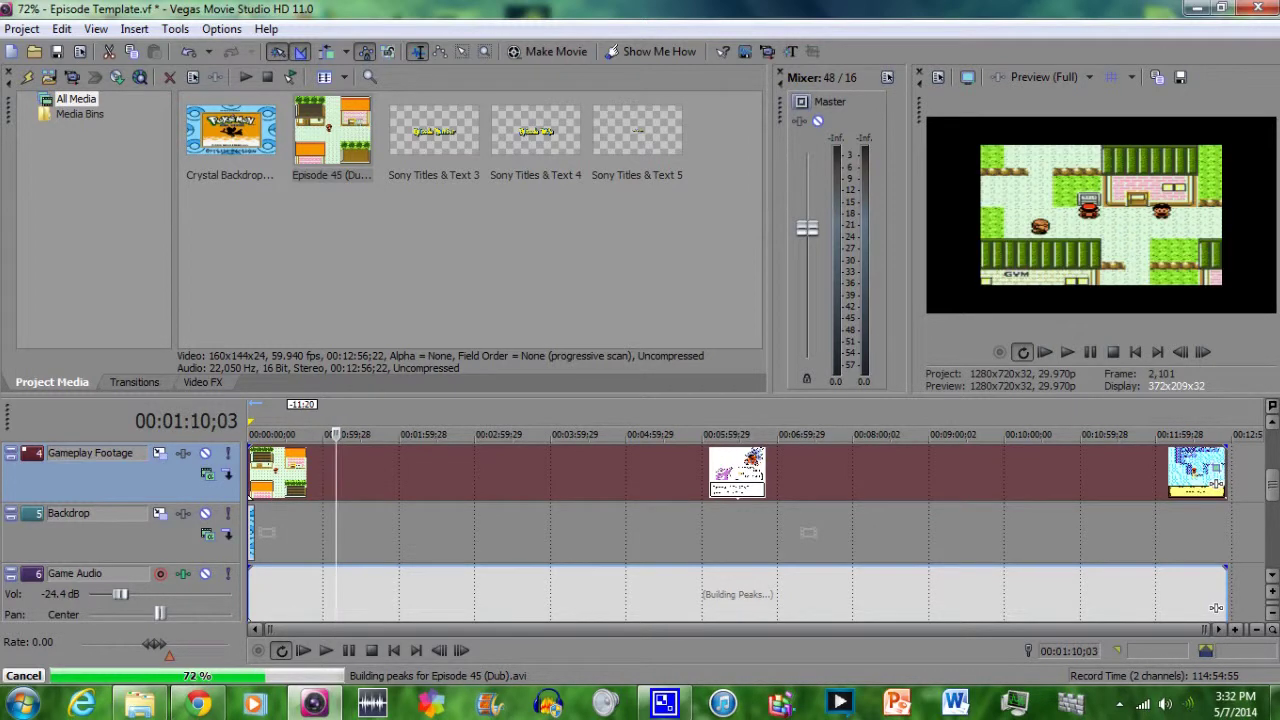
{"action": "key", "text": "Right"}
{"action": "key", "text": "Right"}
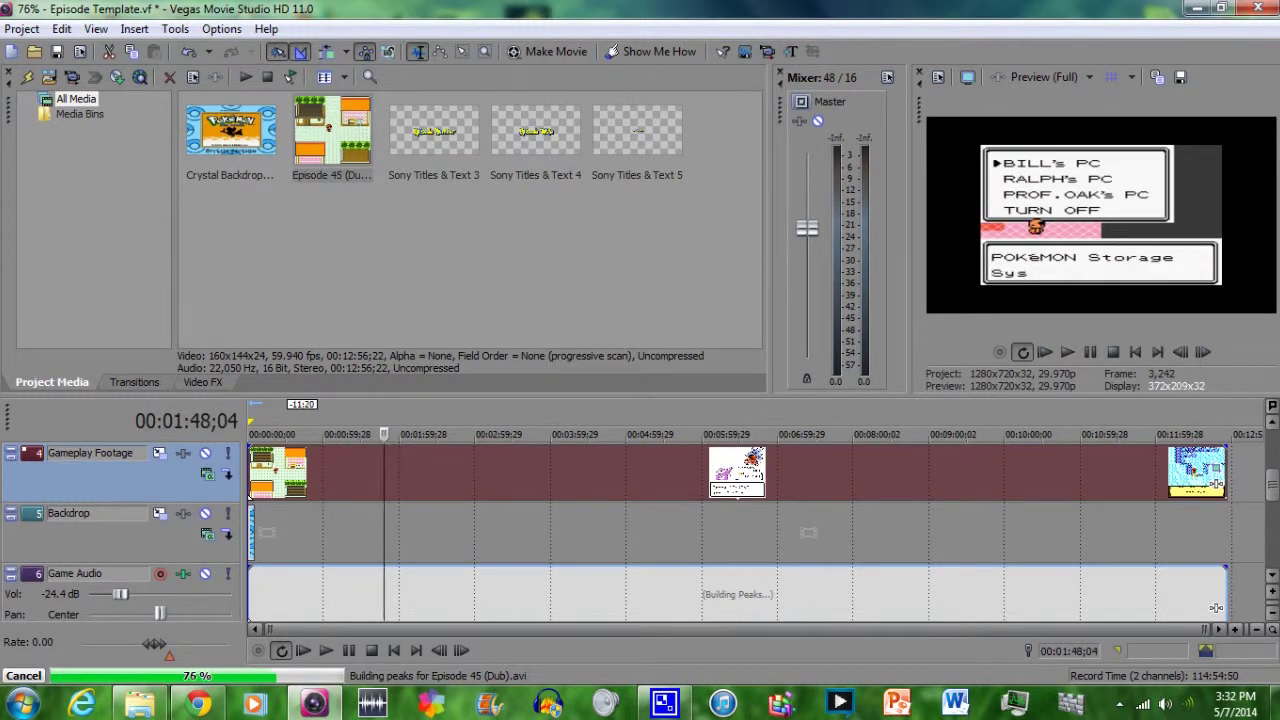
{"action": "key", "text": "Right"}
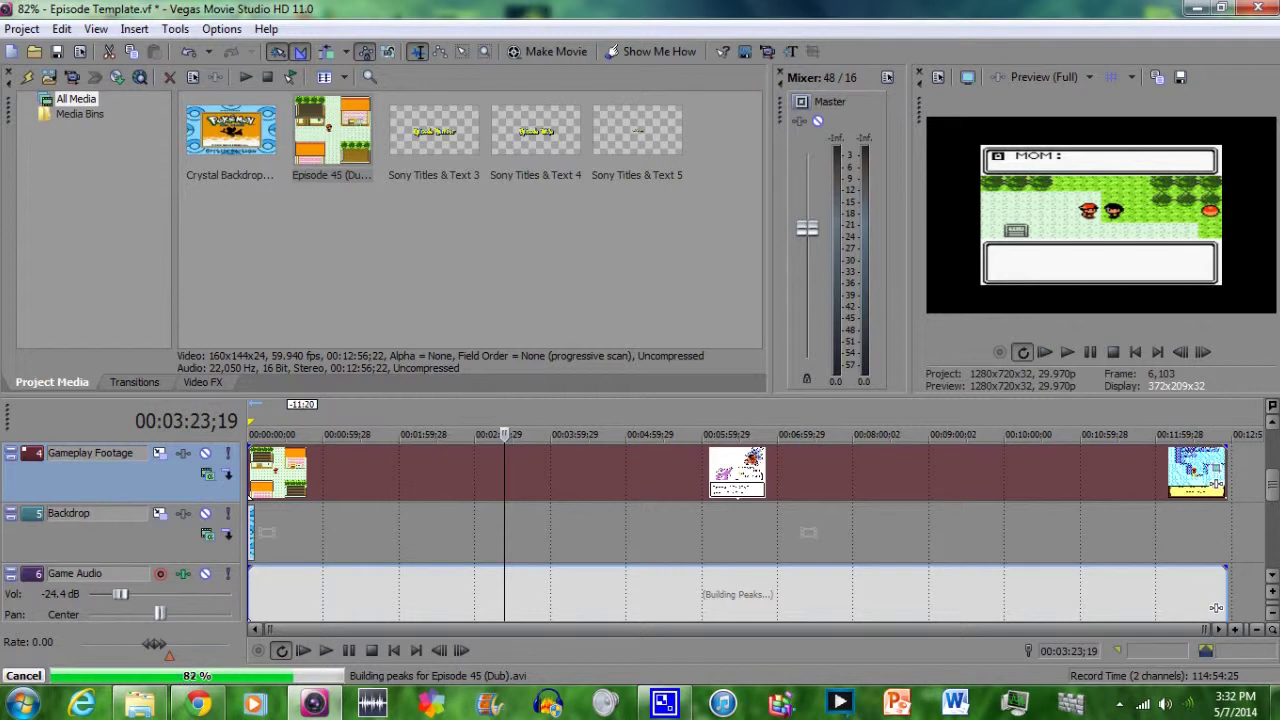
{"action": "key", "text": "Right"}
{"action": "key", "text": "Right"}
{"action": "key", "text": "Right"}
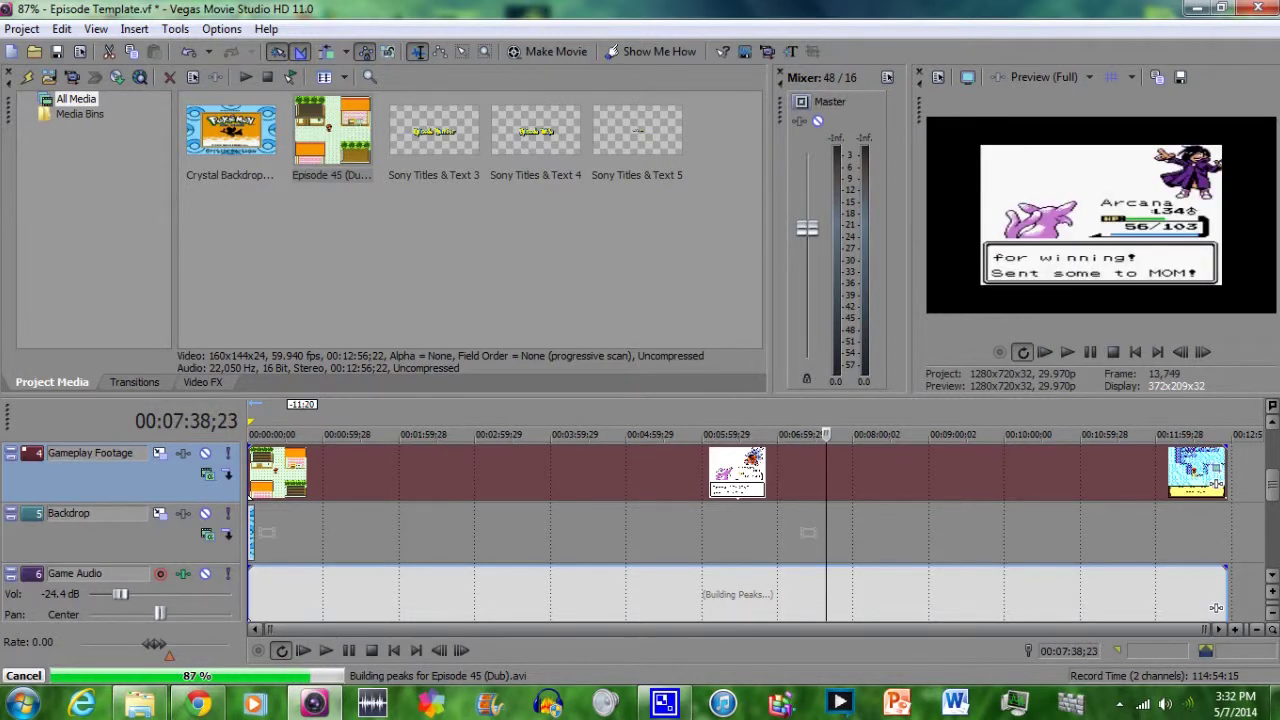
- Examine the last part of the gameplay footage for the point where the episode should end
{"action": "left_click", "coordinate": [1169, 434]}
{"action": "left_click", "coordinate": [1184, 434]}
{"action": "scroll", "coordinate": [756, 530], "scroll_direction": "up", "scroll_amount": 2}
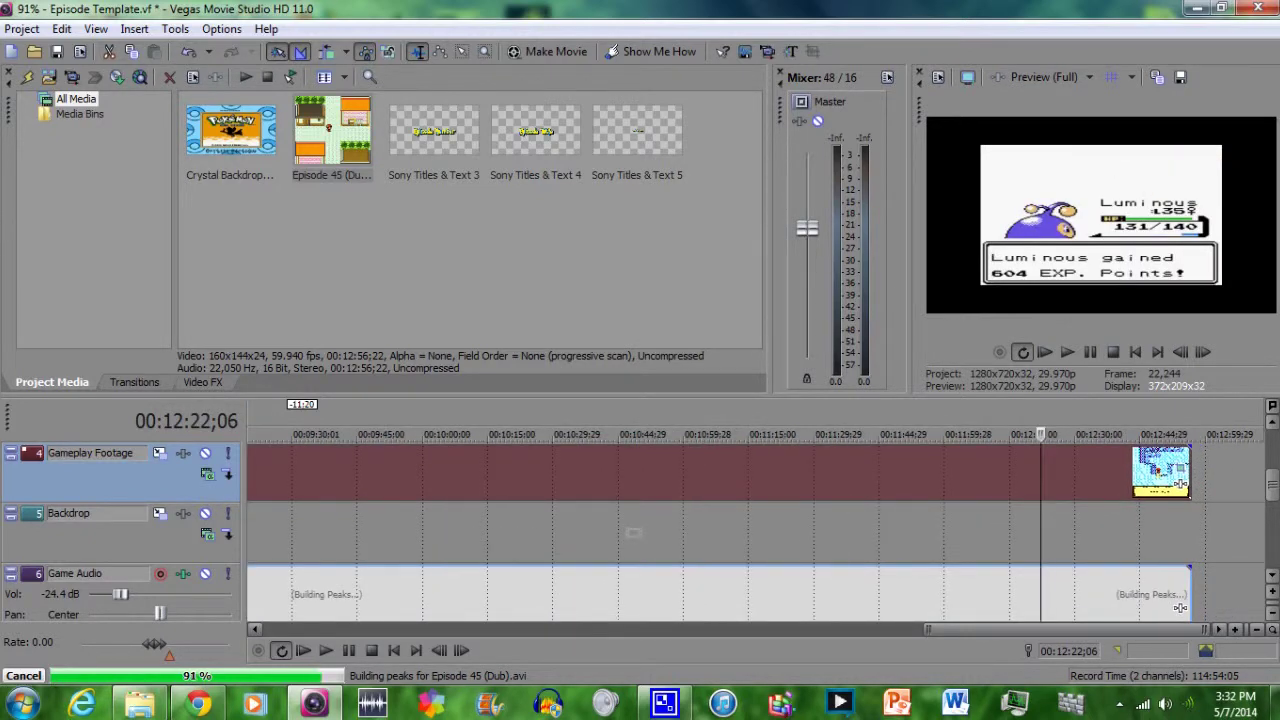
{"action": "left_click", "coordinate": [1153, 532]}
{"action": "key", "text": "Right"}
{"action": "key", "text": "Right"}
{"action": "key", "text": "Right"}
{"action": "key", "text": "Right"}
{"action": "key", "text": "Right"}
{"action": "key", "text": "Right"}
{"action": "key", "text": "Right"}
{"action": "key", "text": "Right"}
{"action": "key", "text": "Right"}
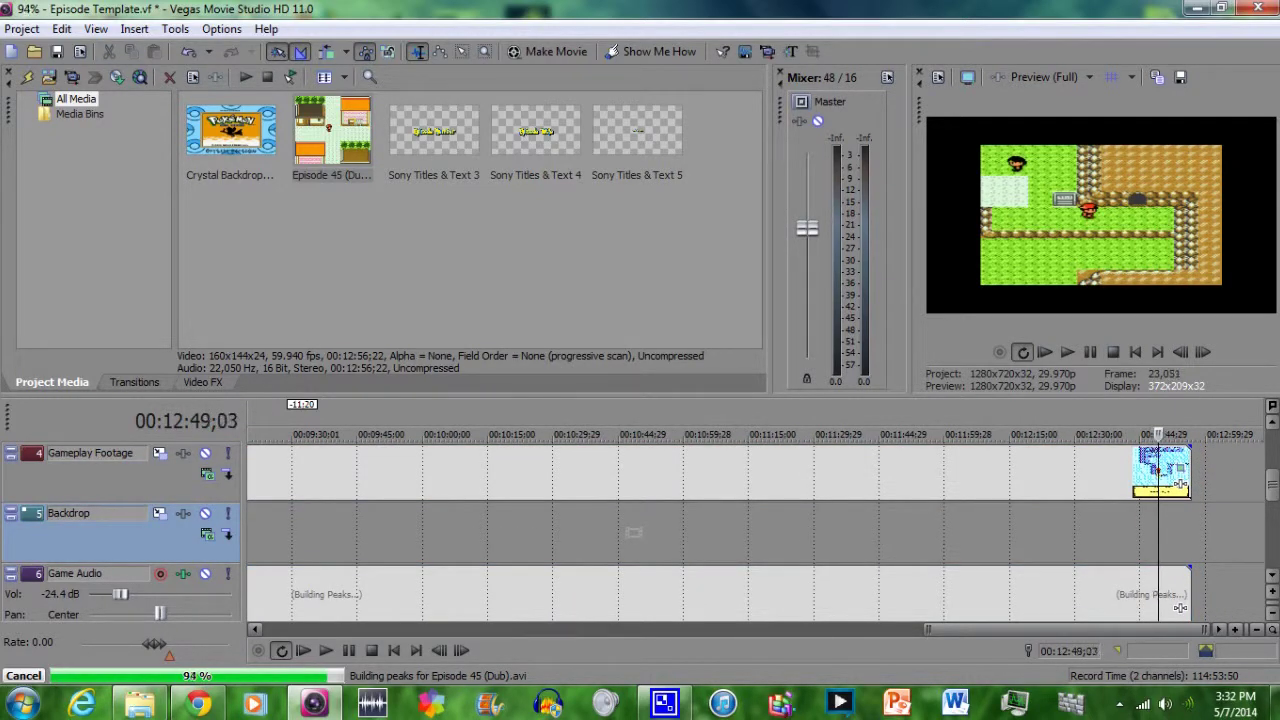
{"action": "key", "text": "Up"}
{"action": "scroll", "coordinate": [1155, 607], "scroll_direction": "up", "scroll_amount": 2}
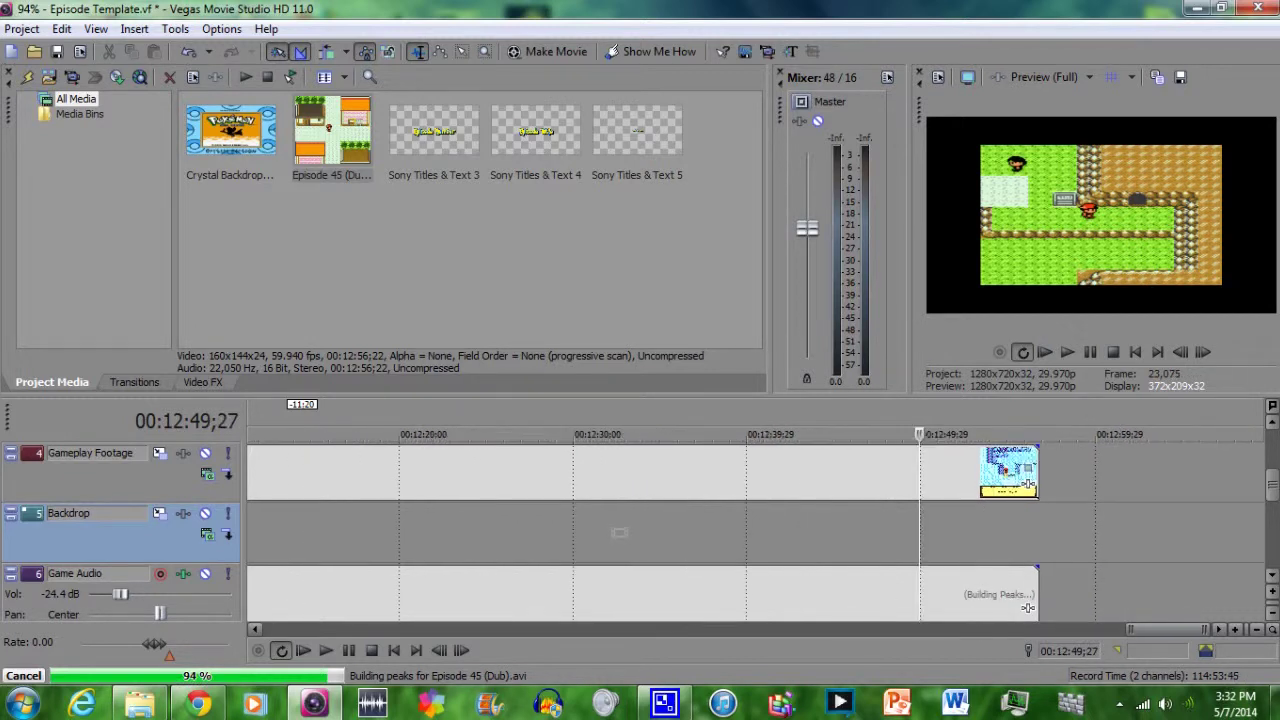
{"action": "key", "text": "Right"}
{"action": "key", "text": "Right"}
{"action": "key", "text": "Right"}
{"action": "key", "text": "Right"}
{"action": "key", "text": "Right"}
{"action": "key", "text": "Right"}
{"action": "key", "text": "Right"}
{"action": "key", "text": "Right"}
{"action": "key", "text": "Right"}
{"action": "key", "text": "Right"}
{"action": "key", "text": "Right"}
{"action": "key", "text": "Right"}
{"action": "key", "text": "Right"}
{"action": "key", "text": "Right"}
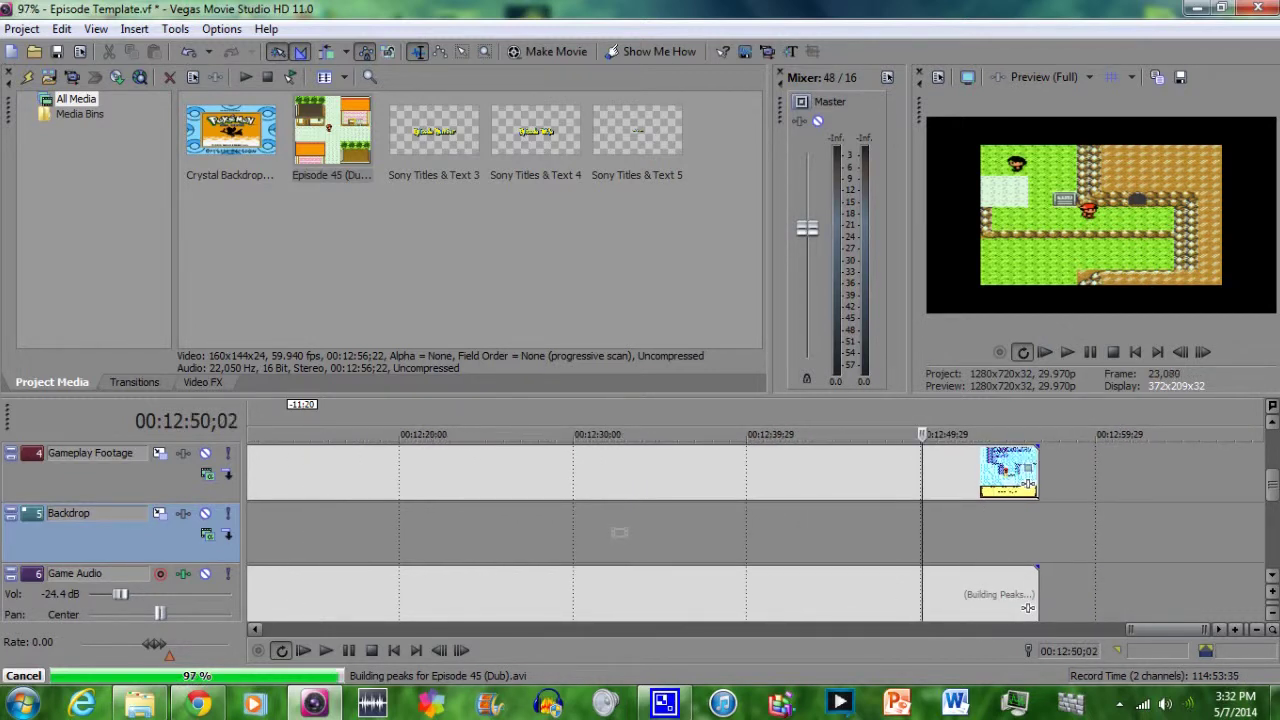
{"action": "key", "text": "Right"}
{"action": "key", "text": "Right"}
{"action": "key", "text": "Right"}
{"action": "key", "text": "Right"}
{"action": "key", "text": "Right"}
{"action": "key", "text": "Right"}
{"action": "key", "text": "Right"}
{"action": "key", "text": "Right"}
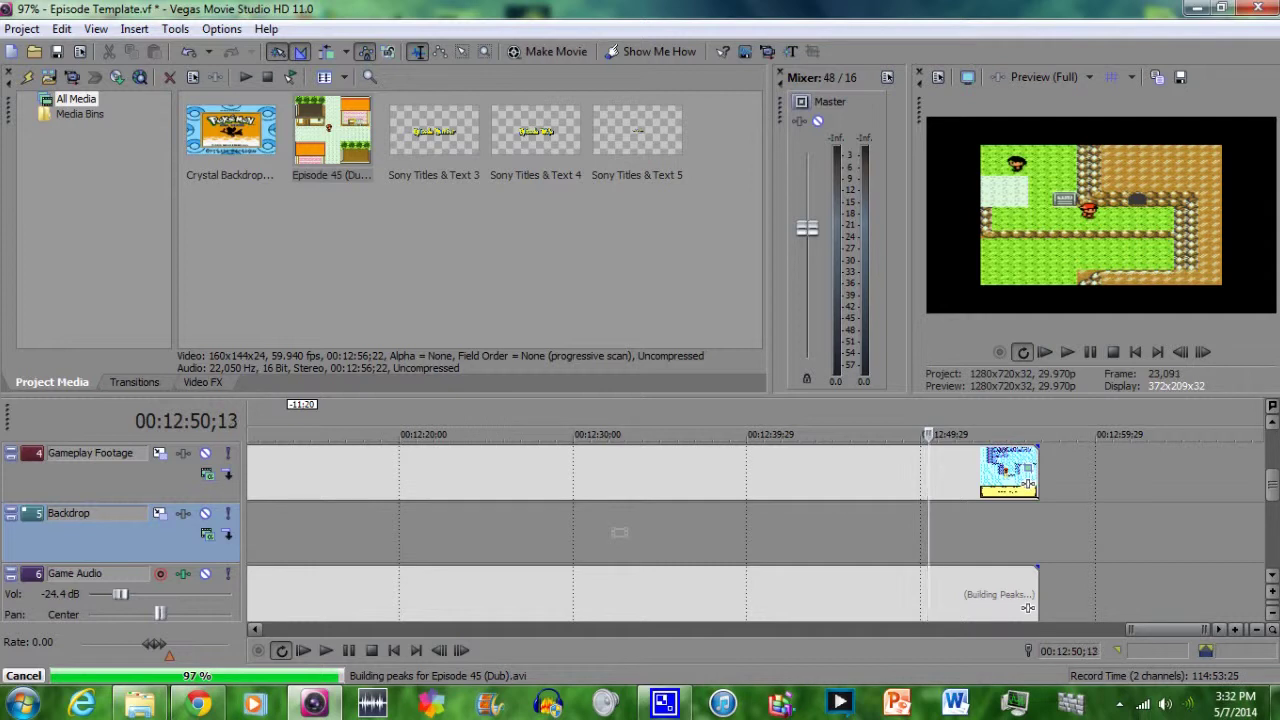
{"action": "scroll", "coordinate": [755, 532], "scroll_direction": "up", "scroll_amount": 2}
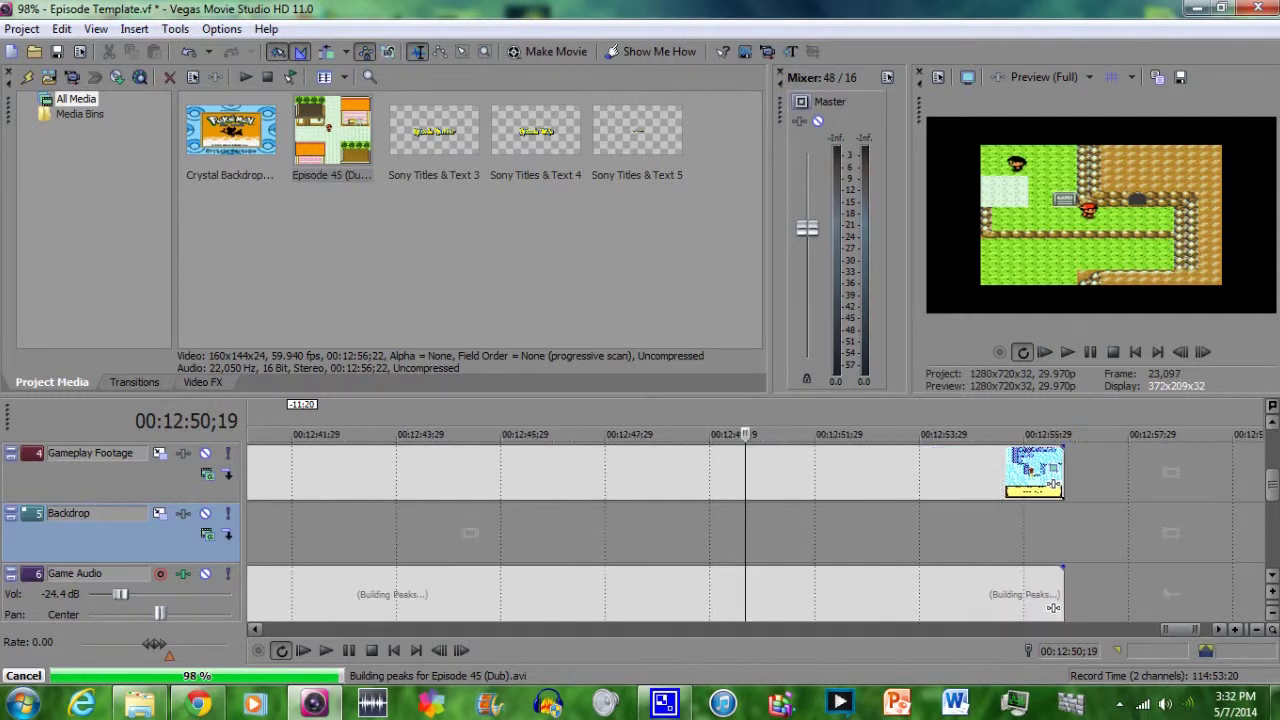
- Advance frame by frame near the clip's end and place the playhead on the pale blank frame at 00:12:55;18
{"action": "left_click", "coordinate": [868, 532]}
{"action": "left_click", "coordinate": [958, 532]}
{"action": "key", "text": "Right"}
{"action": "key", "text": "Right"}
{"action": "key", "text": "Right"}
{"action": "key", "text": "Right"}
{"action": "key", "text": "Right"}
{"action": "key", "text": "Right"}
{"action": "key", "text": "Right"}
{"action": "key", "text": "Right"}
{"action": "key", "text": "Right"}
{"action": "key", "text": "Right"}
{"action": "key", "text": "Right"}
{"action": "key", "text": "Right"}
{"action": "key", "text": "Right"}
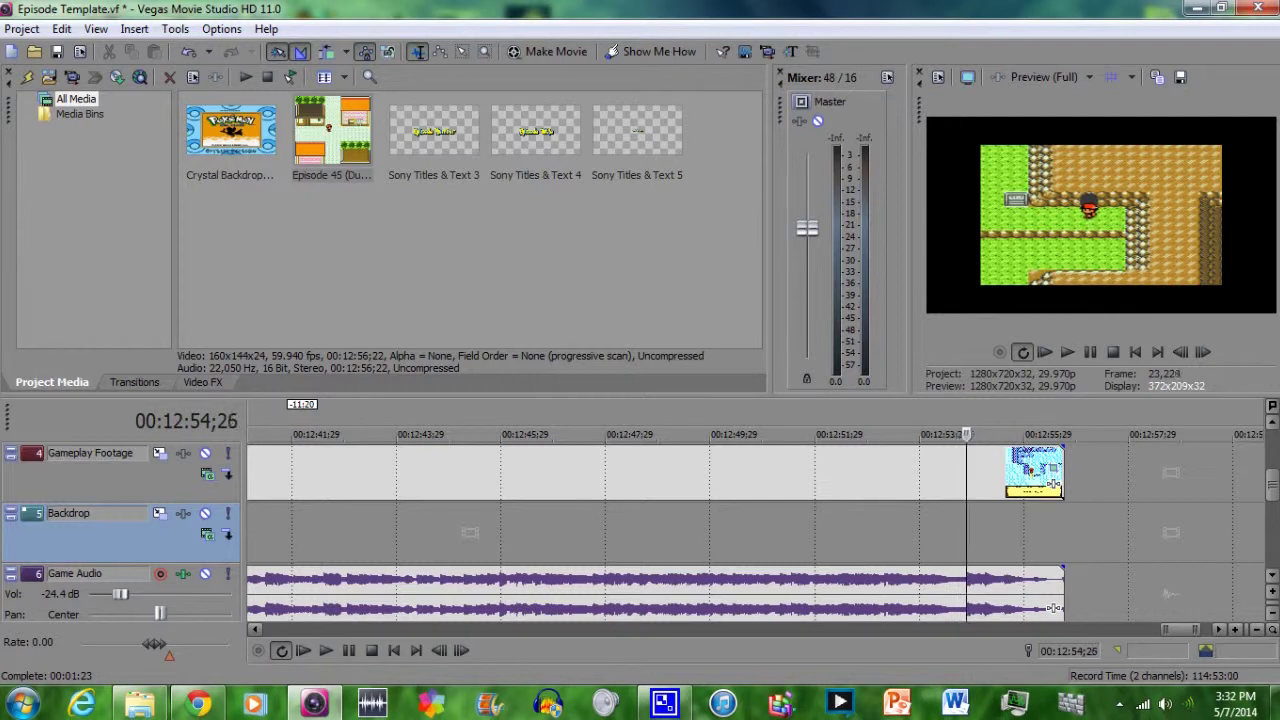
{"action": "key", "text": "Right"}
{"action": "key", "text": "Right"}
{"action": "key", "text": "Right"}
{"action": "key", "text": "Right"}
{"action": "key", "text": "Right"}
{"action": "key", "text": "Right"}
{"action": "key", "text": "Right"}
{"action": "key", "text": "Right"}
{"action": "key", "text": "Right"}
{"action": "key", "text": "Right"}
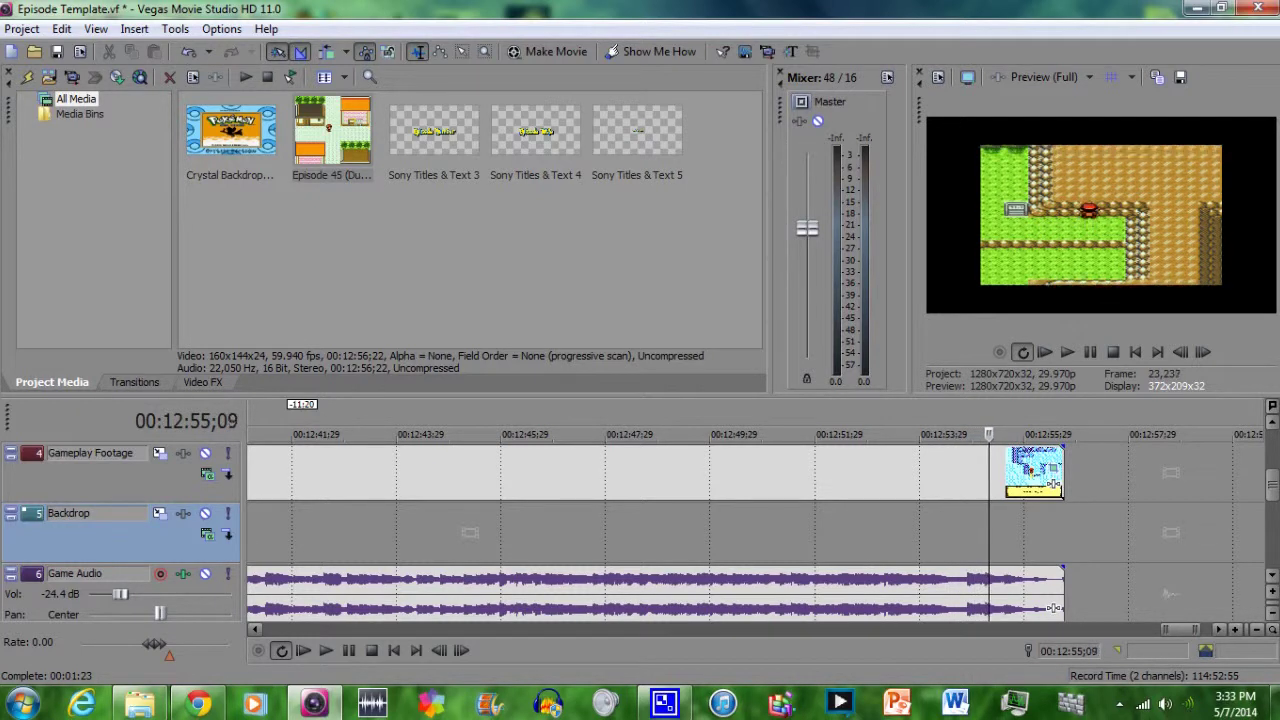
{"action": "key", "text": "Right"}
{"action": "key", "text": "Right"}
{"action": "key", "text": "Right"}
{"action": "key", "text": "Left"}
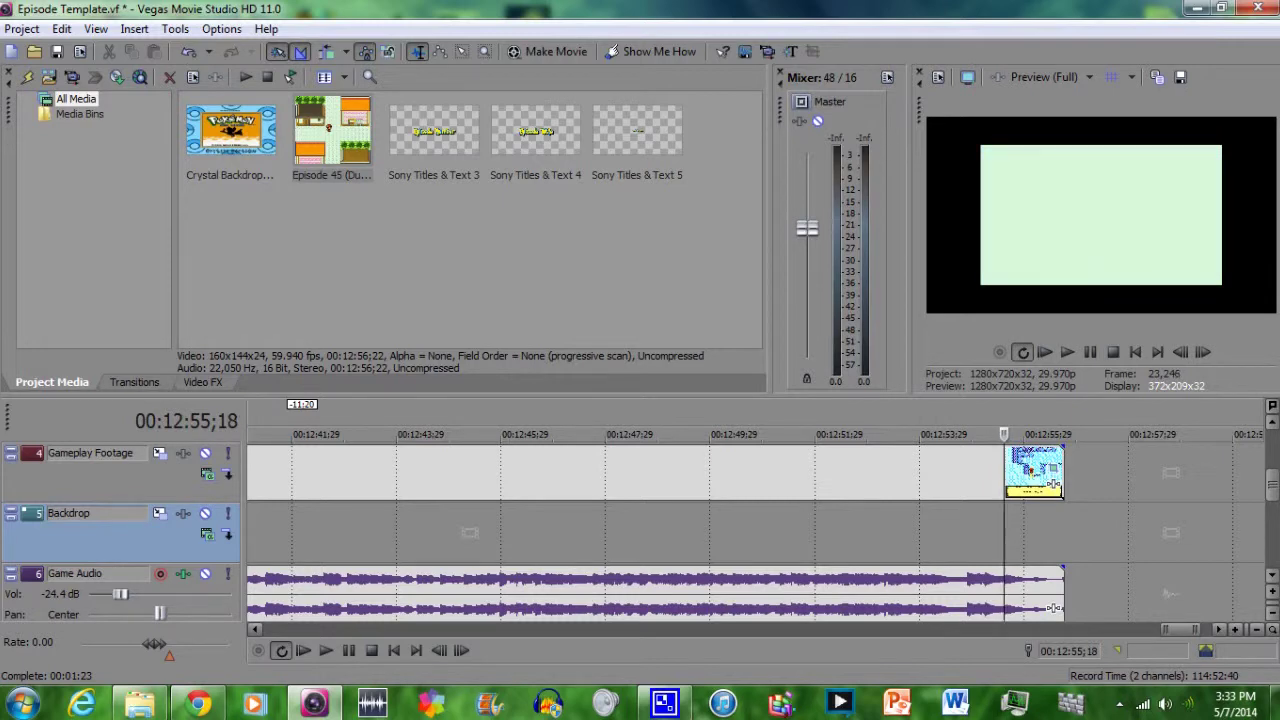
- Split the gameplay footage and game audio at 00:12:55;18 and delete the leftover piece after the split
{"action": "key", "text": "s"}
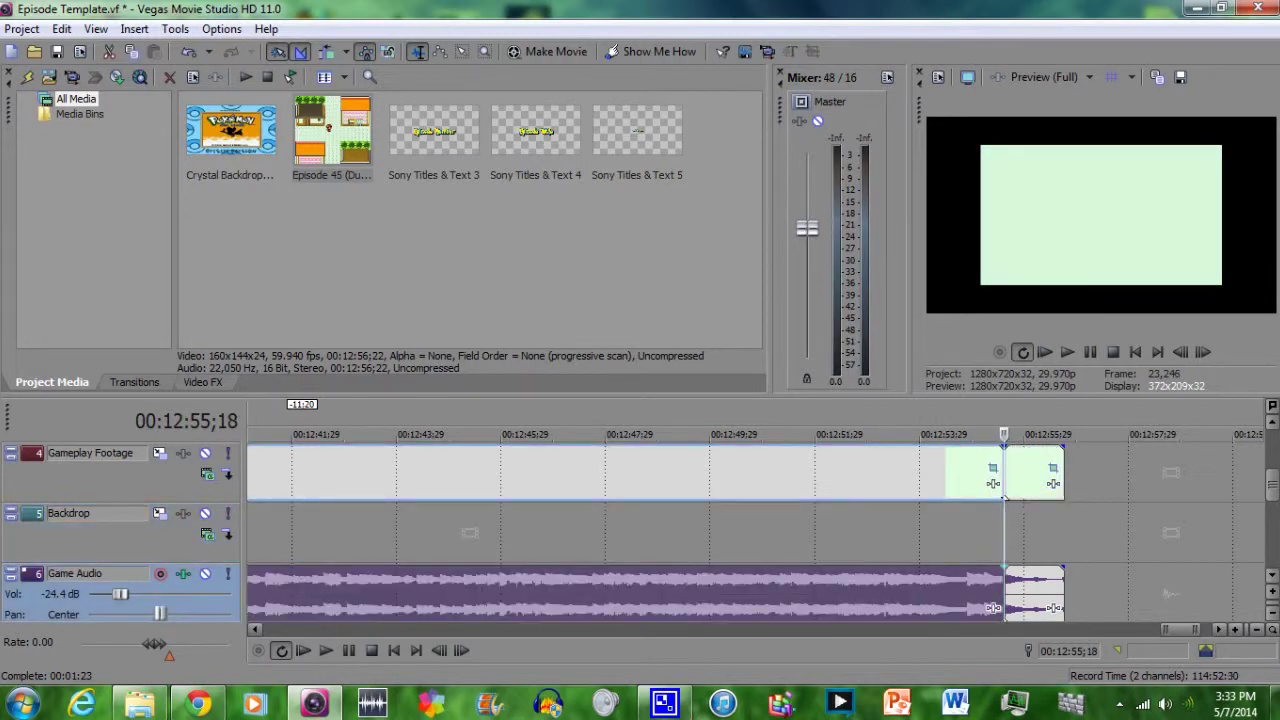
{"action": "left_click", "coordinate": [1030, 470]}
{"action": "key", "text": "Delete"}
- Delete the Text Layer 3 track from the project
{"action": "scroll", "coordinate": [755, 530], "scroll_direction": "down", "scroll_amount": 10}
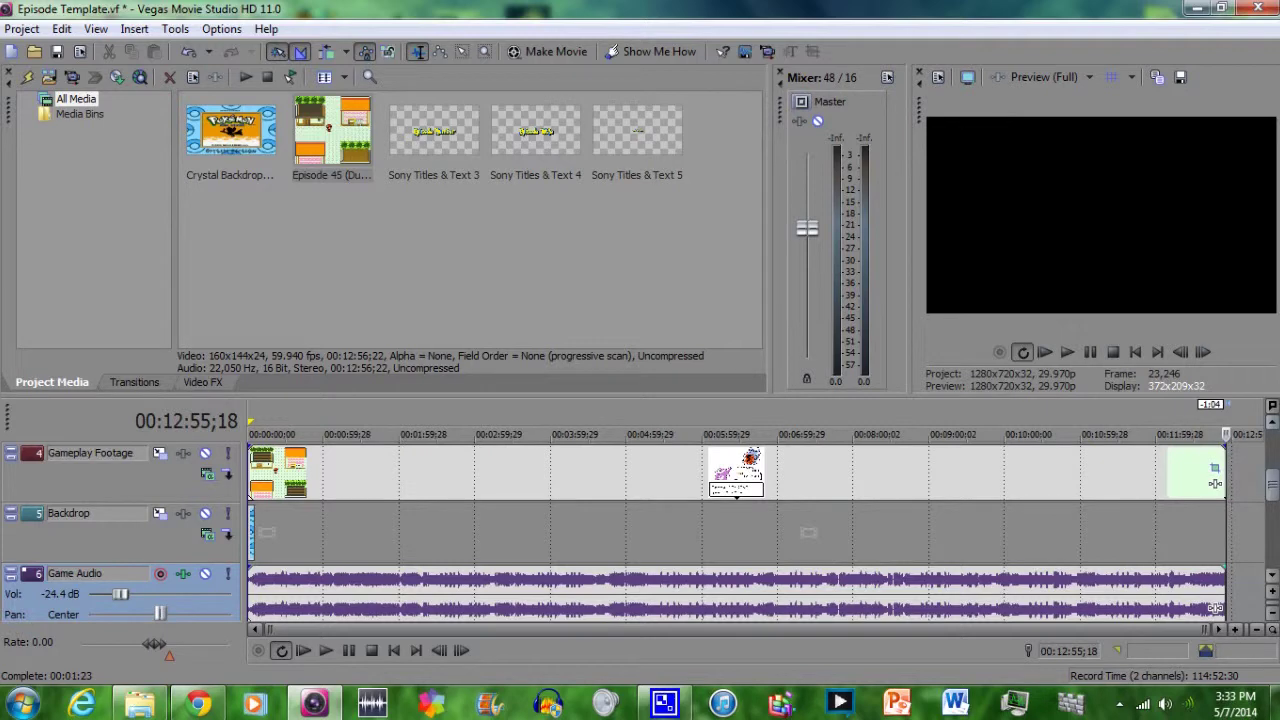
{"action": "scroll", "coordinate": [1215, 607], "scroll_direction": "up", "scroll_amount": 2}
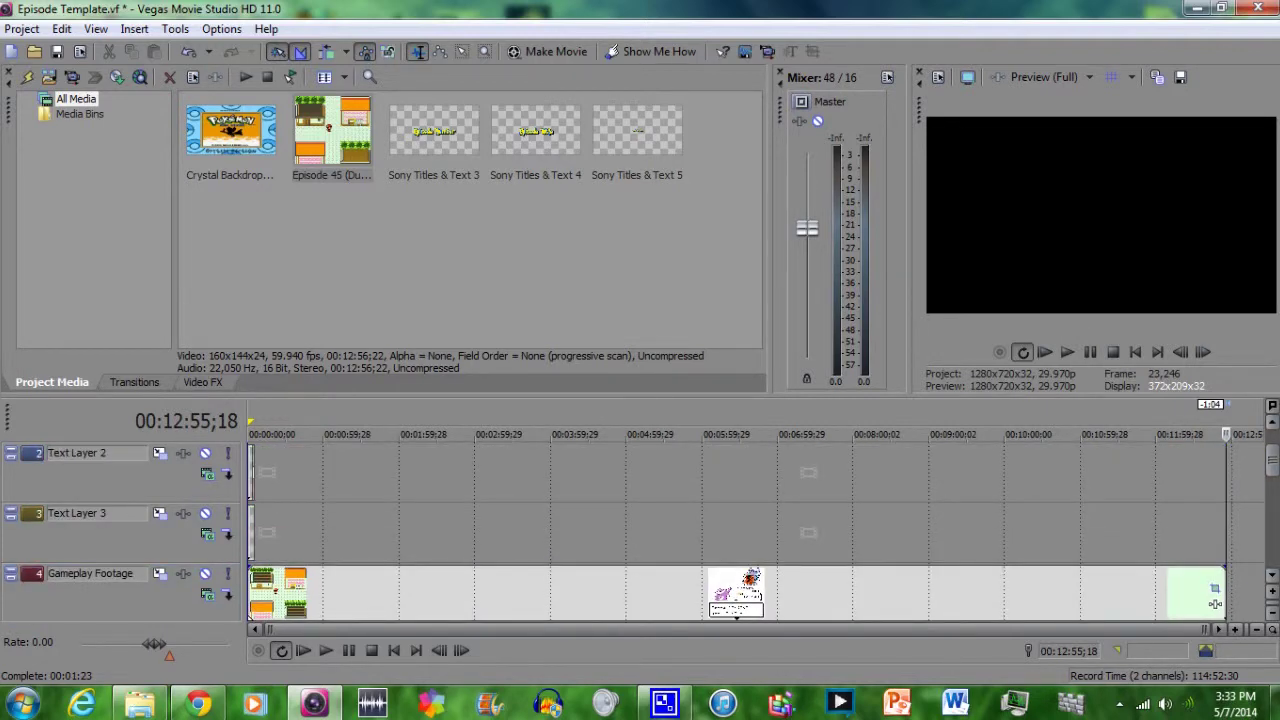
{"action": "left_click", "coordinate": [251, 532]}
{"action": "scroll", "coordinate": [251, 532], "scroll_direction": "up", "scroll_amount": 6}
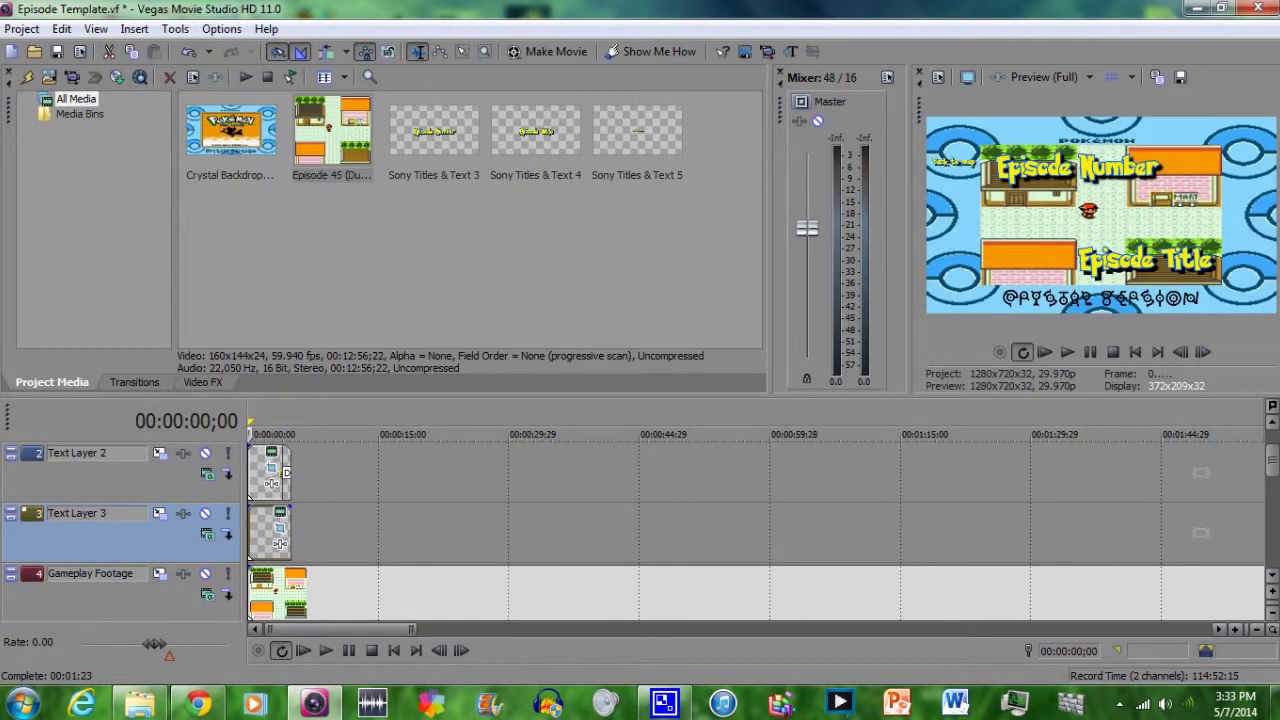
{"action": "right_click", "coordinate": [136, 548]}
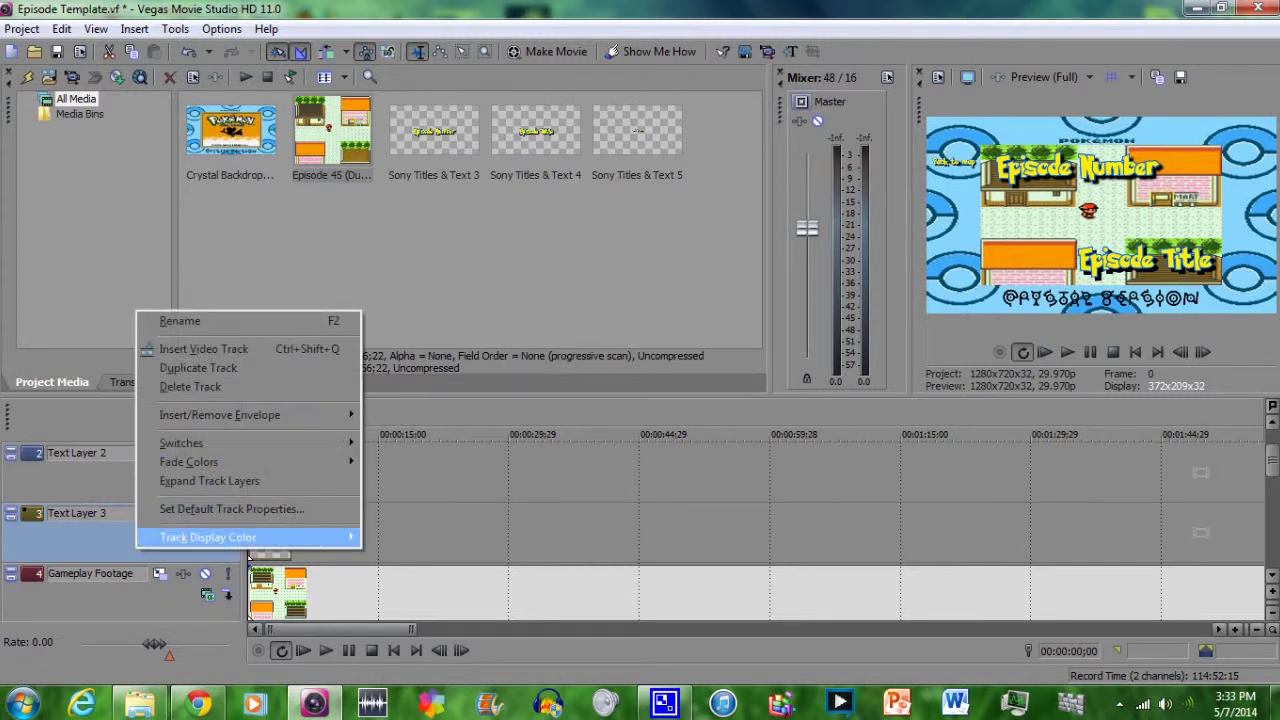
{"action": "left_click", "coordinate": [180, 386]}
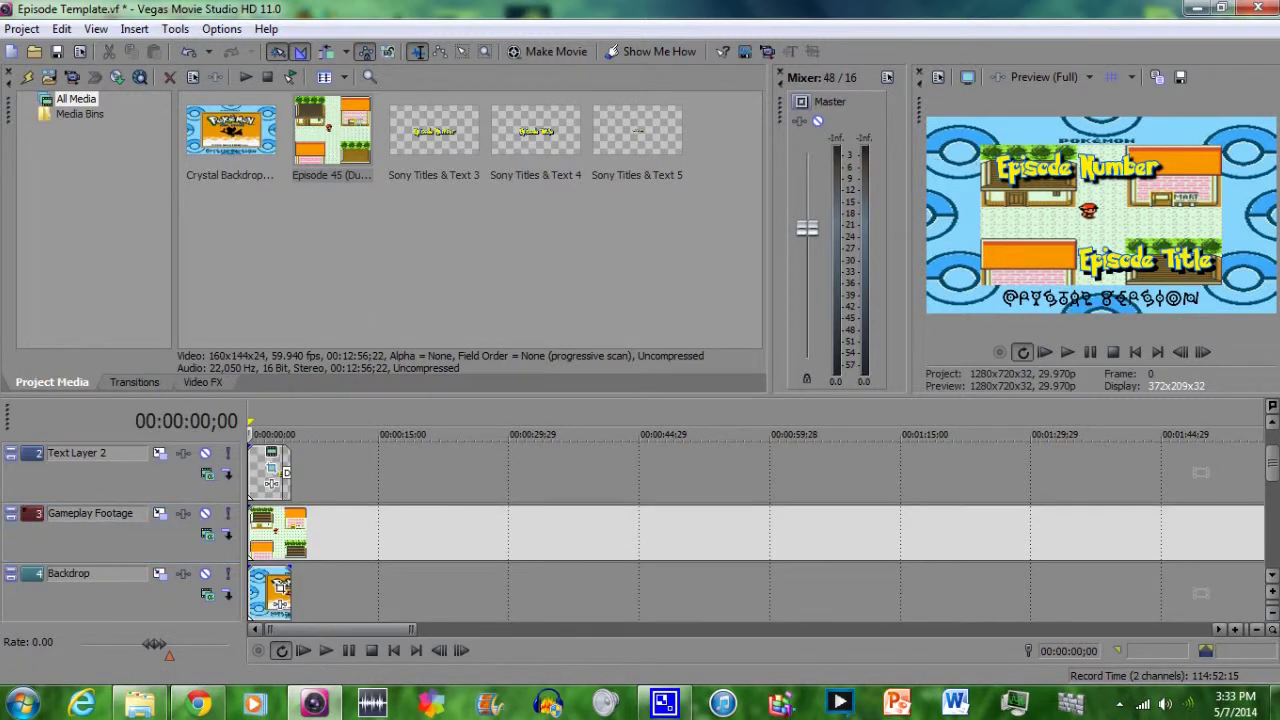
- Replace the word "Number" in the Text Layer 1 title so it reads "Episode 45"
{"action": "left_click", "coordinate": [240, 494]}
{"action": "scroll", "coordinate": [249, 495], "scroll_direction": "up", "scroll_amount": 1}
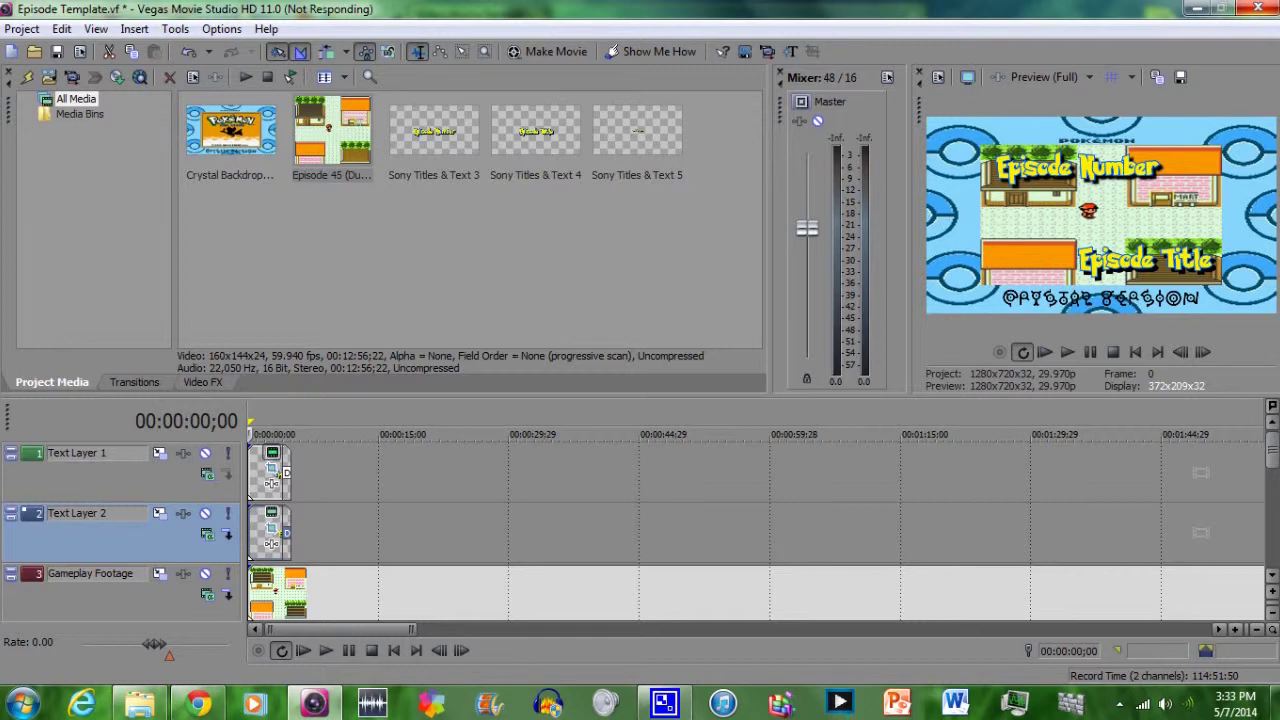
{"action": "left_click_drag", "start_coordinate": [654, 241], "coordinate": [537, 241]}
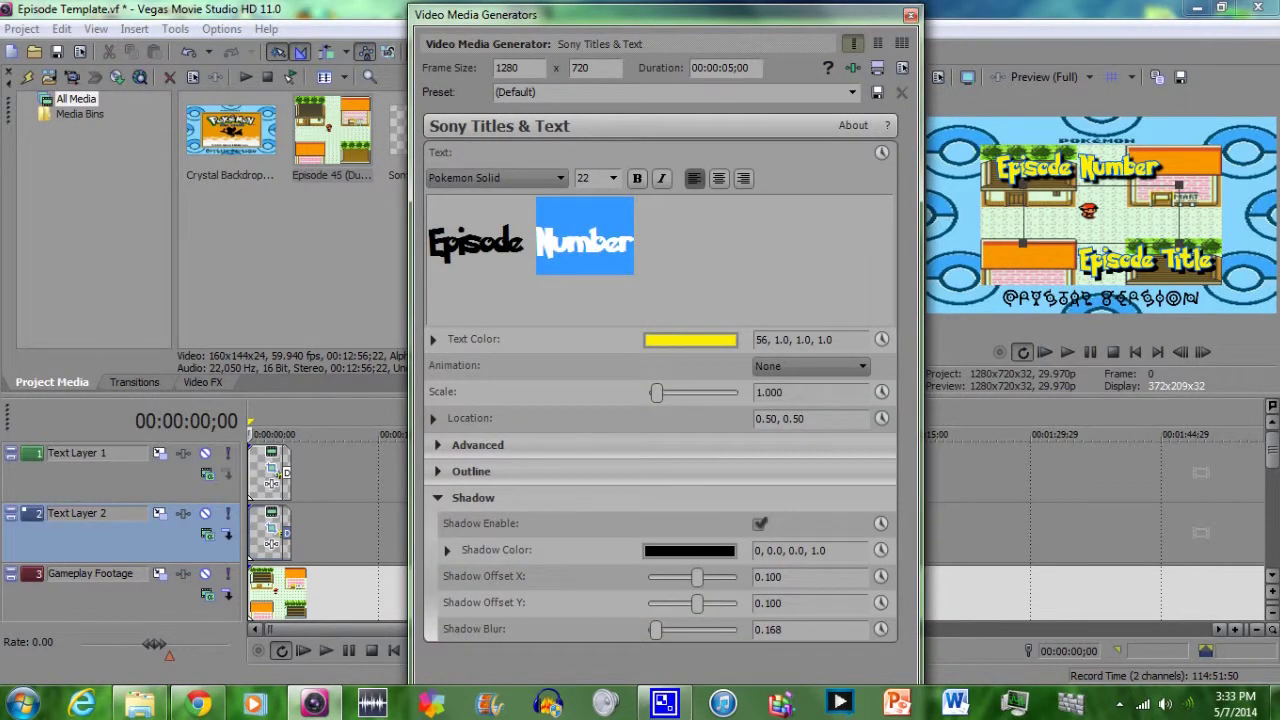
{"action": "type", "text": "45"}
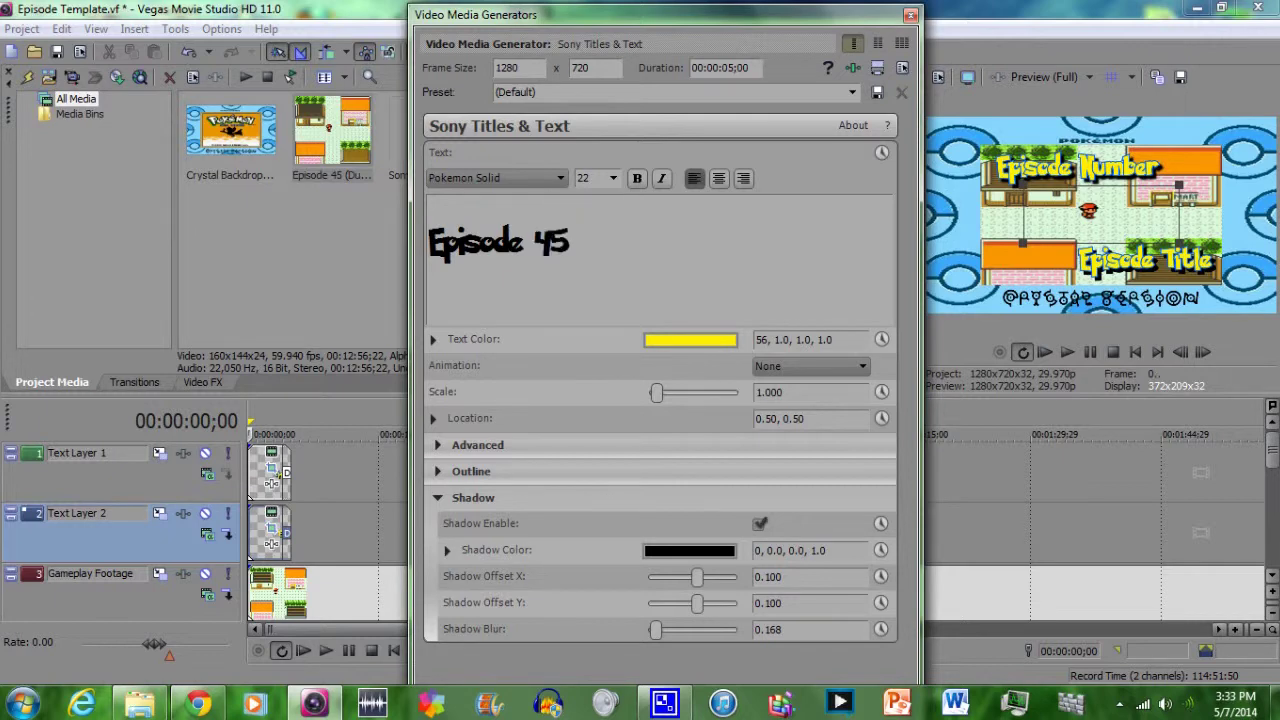
{"action": "left_click", "coordinate": [910, 15]}
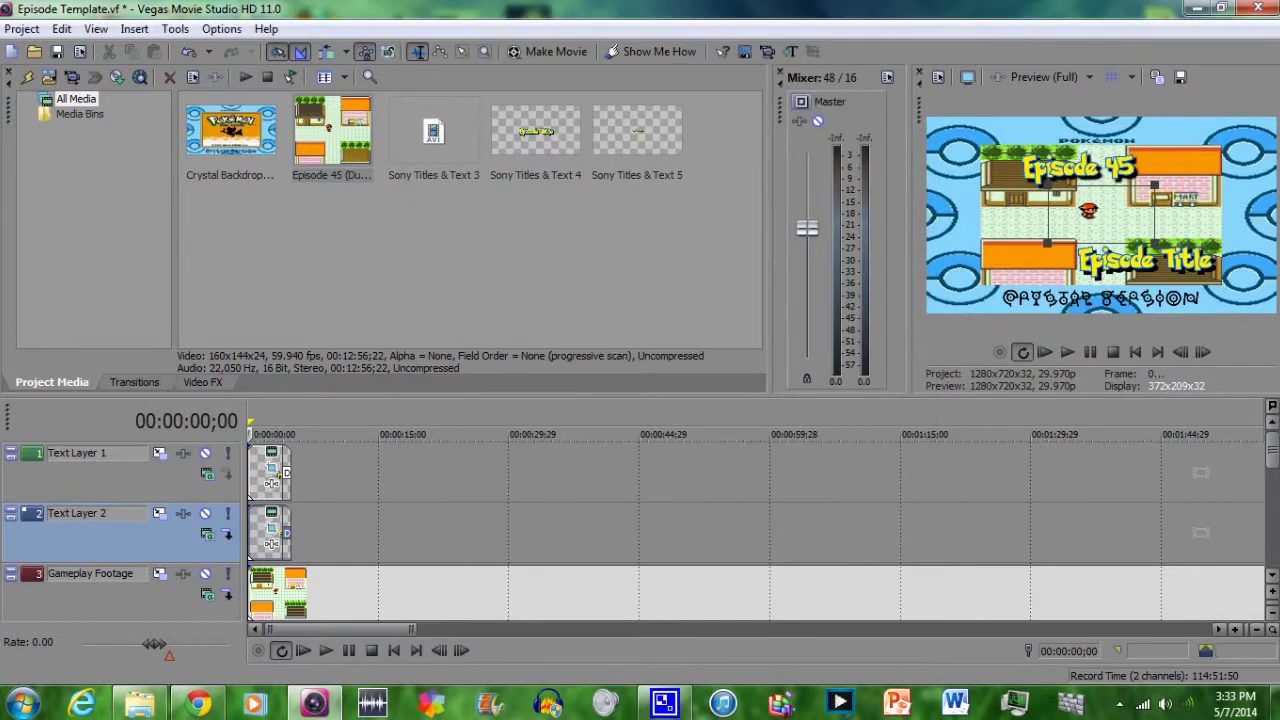
- Shift the "Episode 45" title left in Event Pan/Crop by moving the crop frame to an X center of 831.5
{"action": "left_click", "coordinate": [271, 469]}
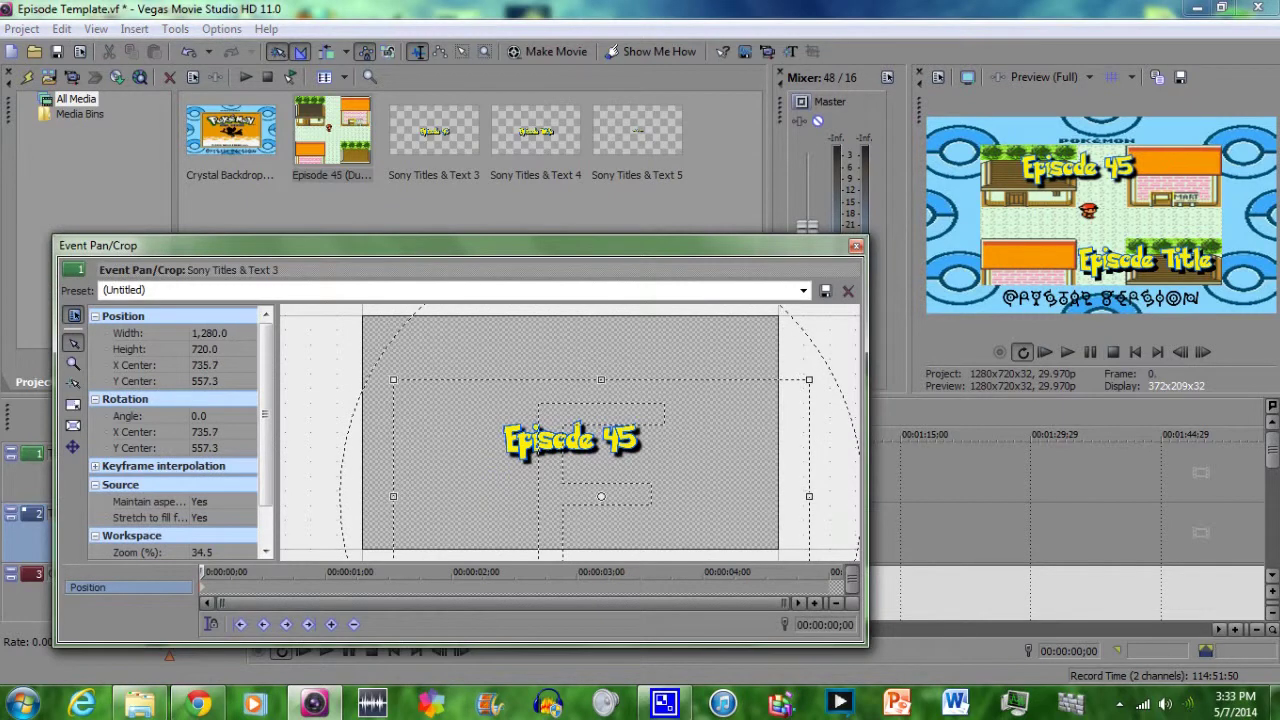
{"action": "key", "text": "Right"}
{"action": "key", "text": "Right"}
{"action": "key", "text": "Right"}
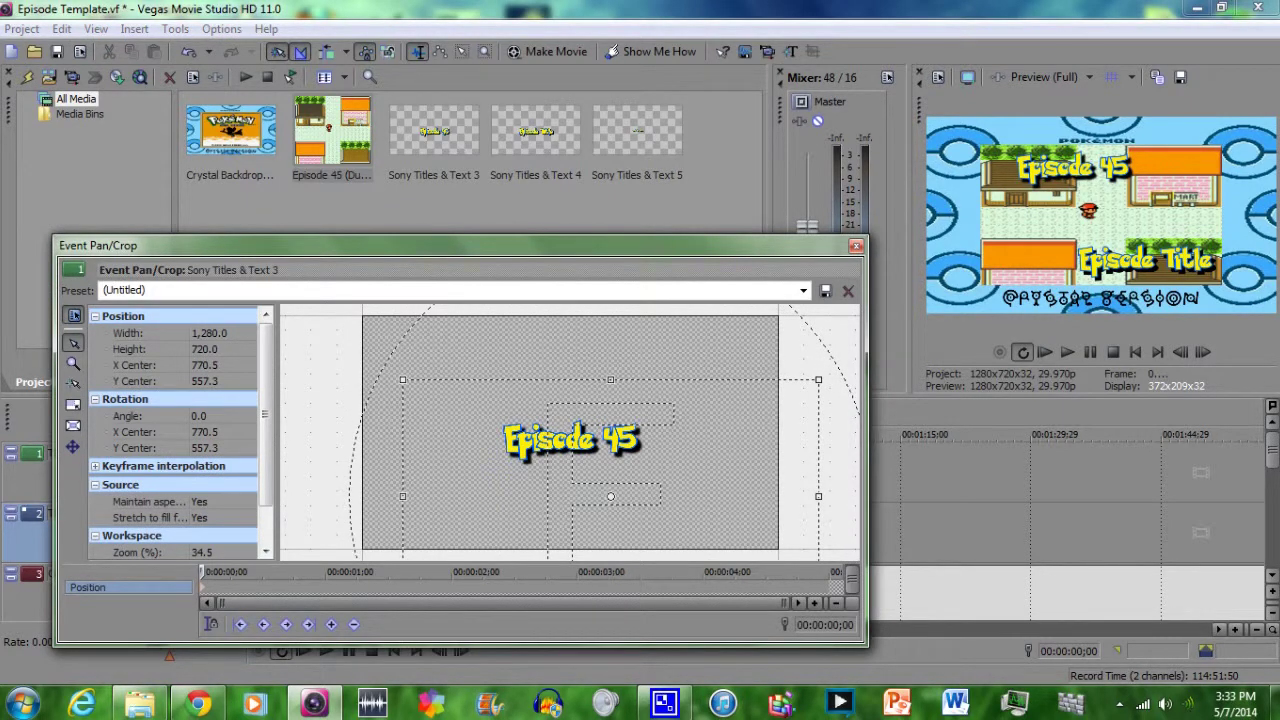
{"action": "left_click_drag", "start_coordinate": [610, 496], "coordinate": [632, 496]}
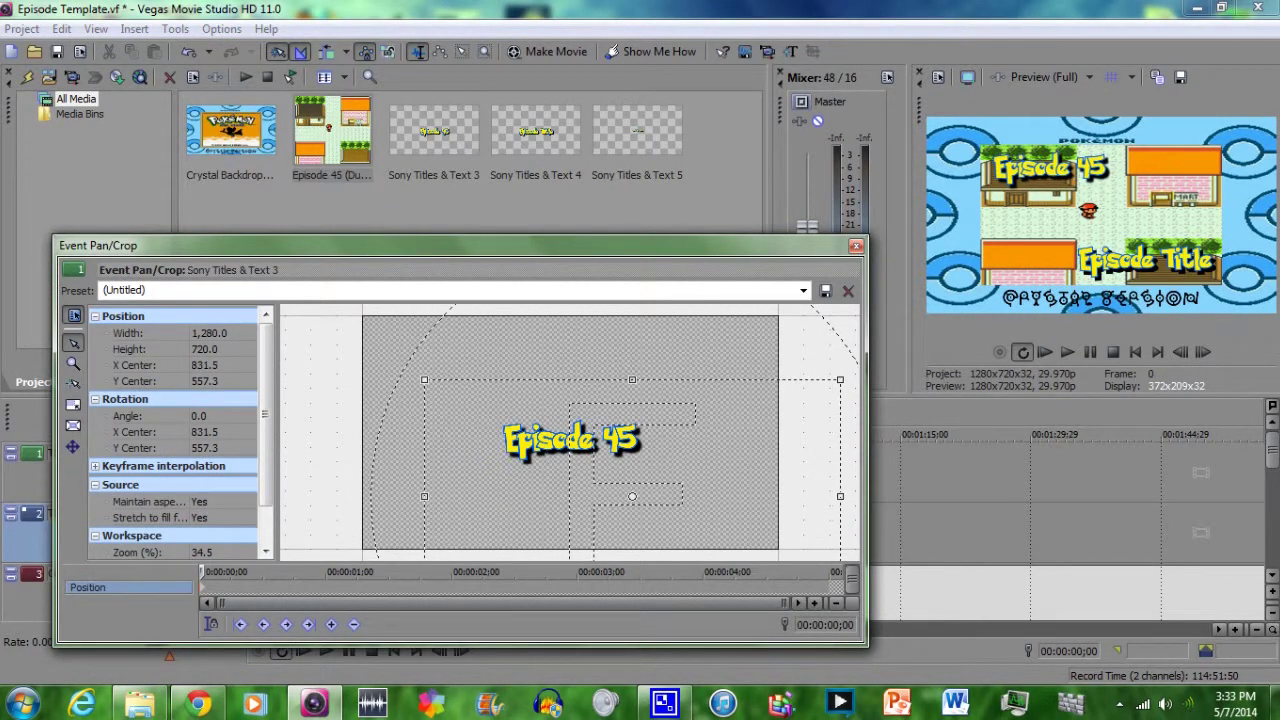
{"action": "key", "text": "alt+F4"}
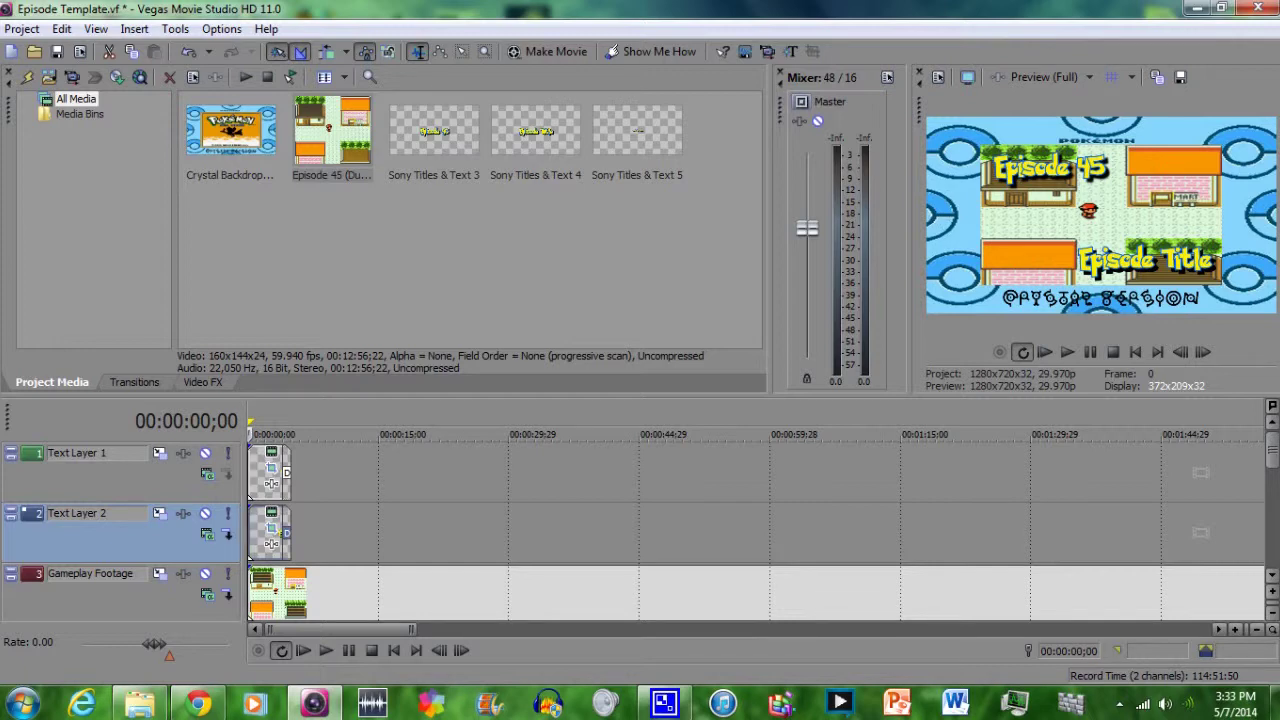
- Replace the placeholder title text on Text Layer 2 with "Heading East"
{"action": "left_click", "coordinate": [272, 513]}
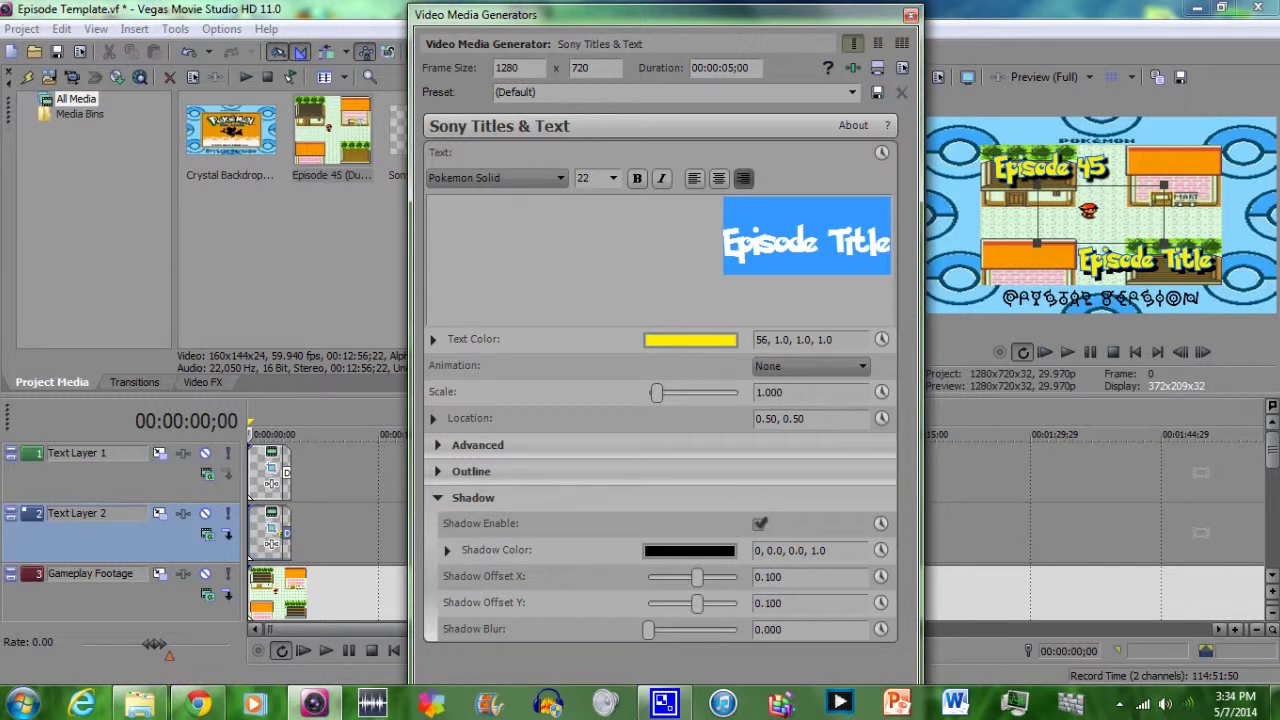
{"action": "type", "text": "HEadin"}
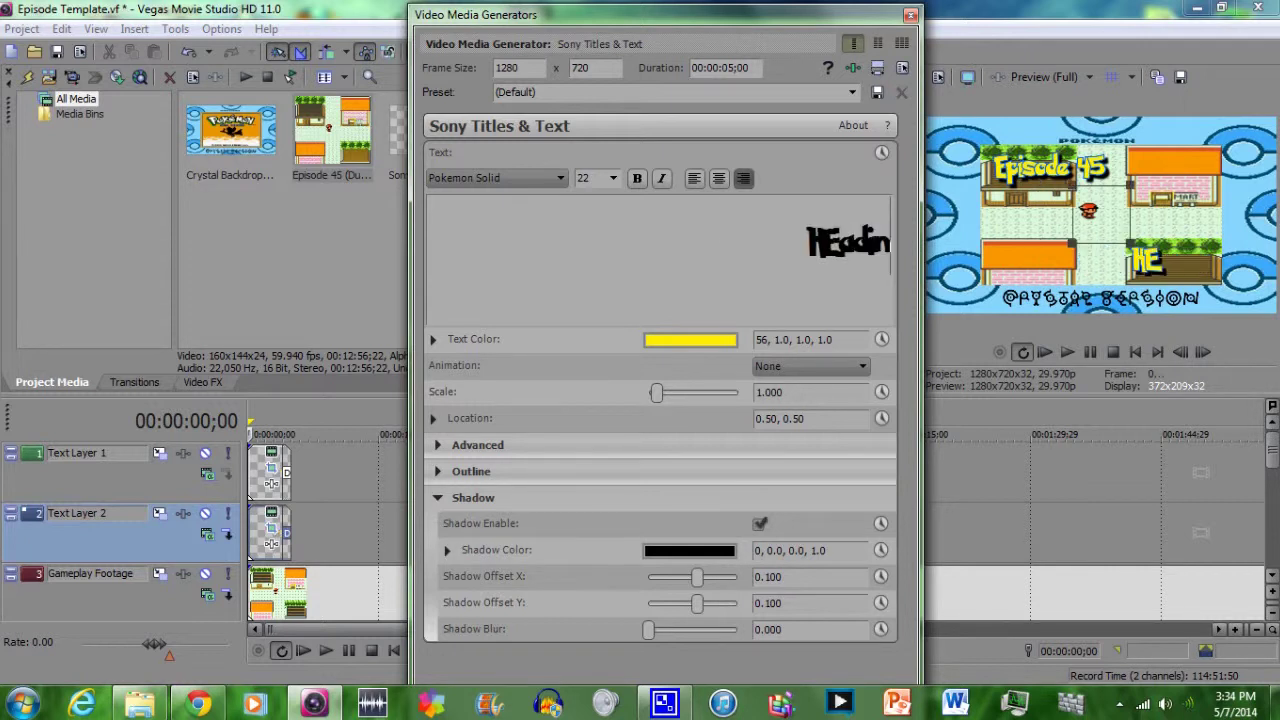
{"action": "key", "text": "BackSpace"}
{"action": "key", "text": "BackSpace"}
{"action": "key", "text": "BackSpace"}
{"action": "key", "text": "BackSpace"}
{"action": "key", "text": "BackSpace"}
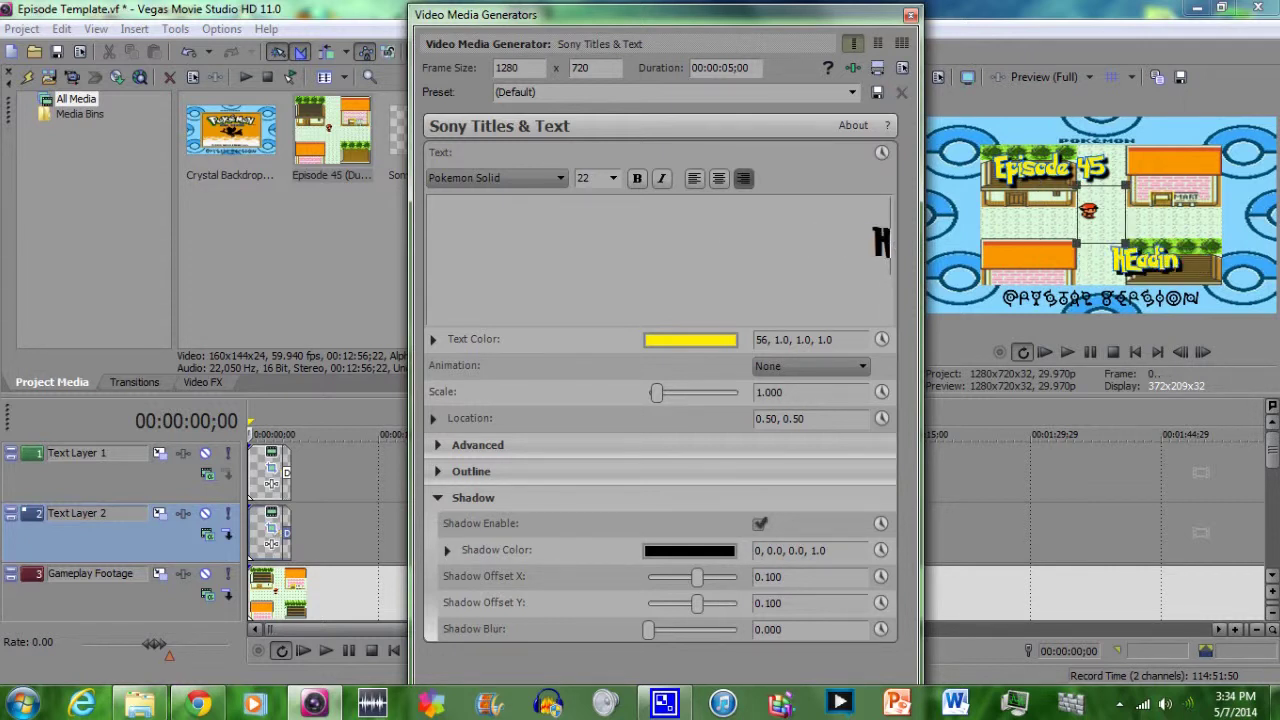
{"action": "type", "text": "eading"}
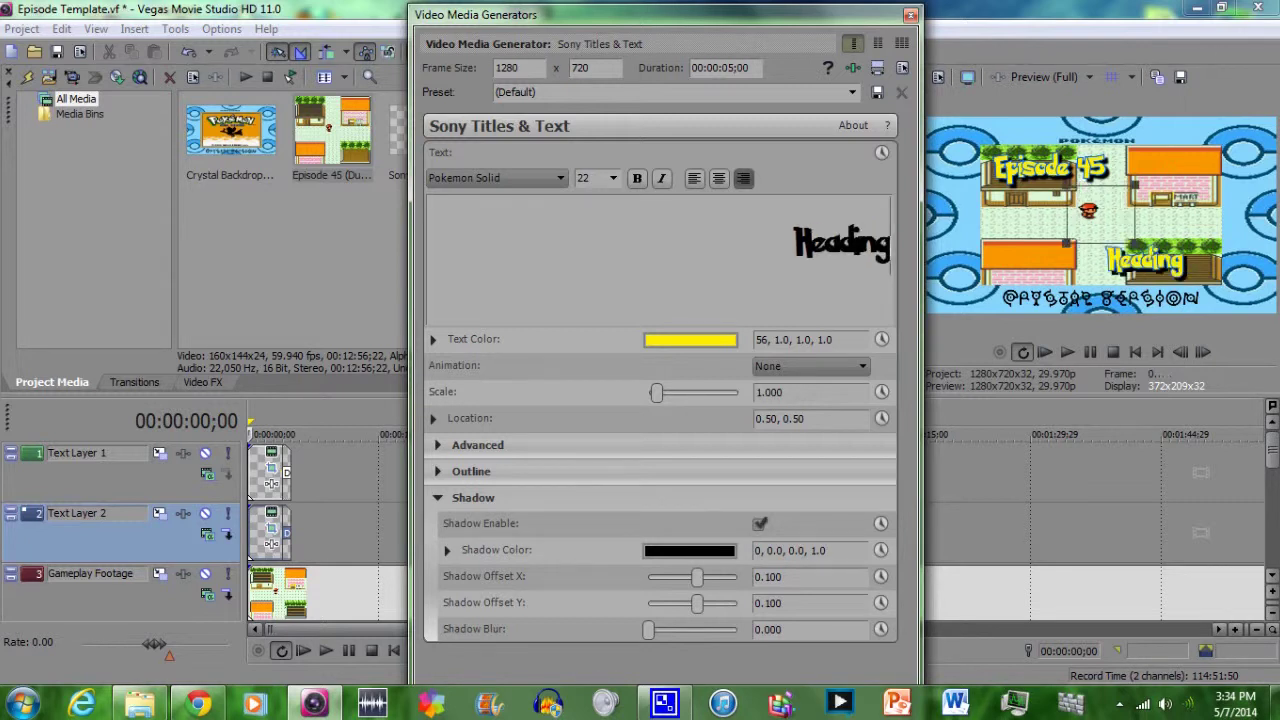
{"action": "type", "text": " E"}
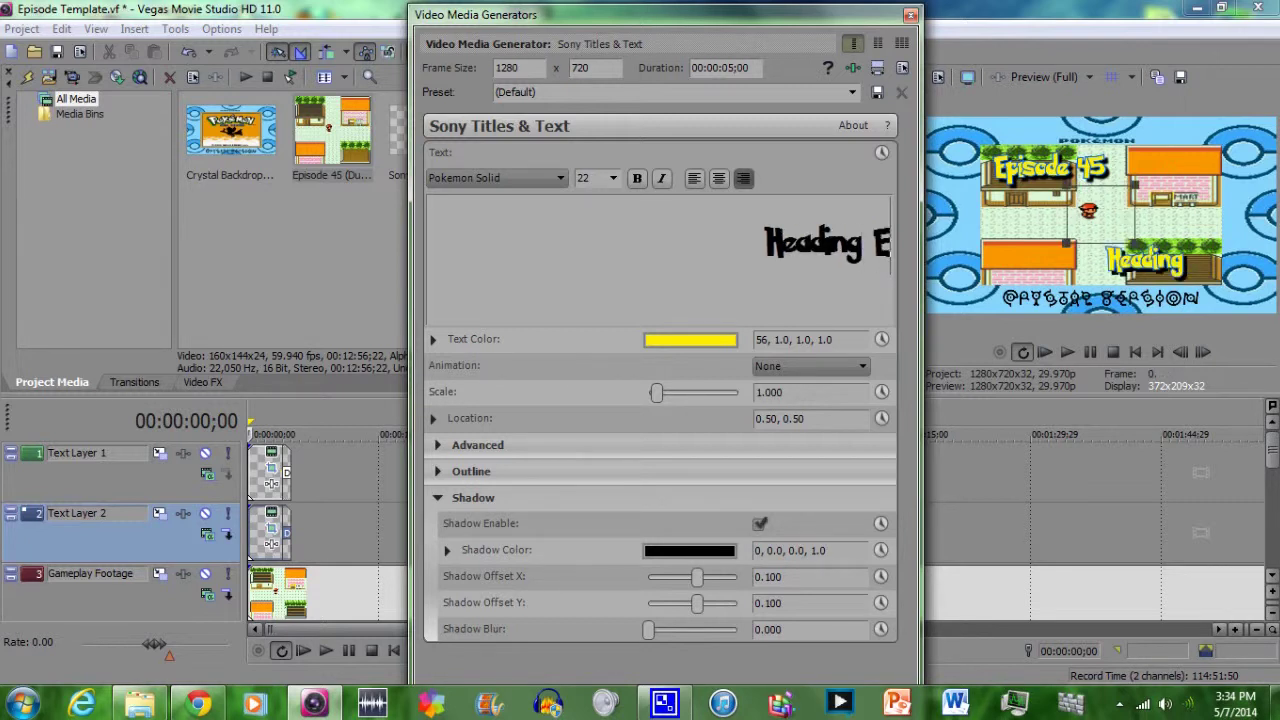
{"action": "type", "text": "ast"}
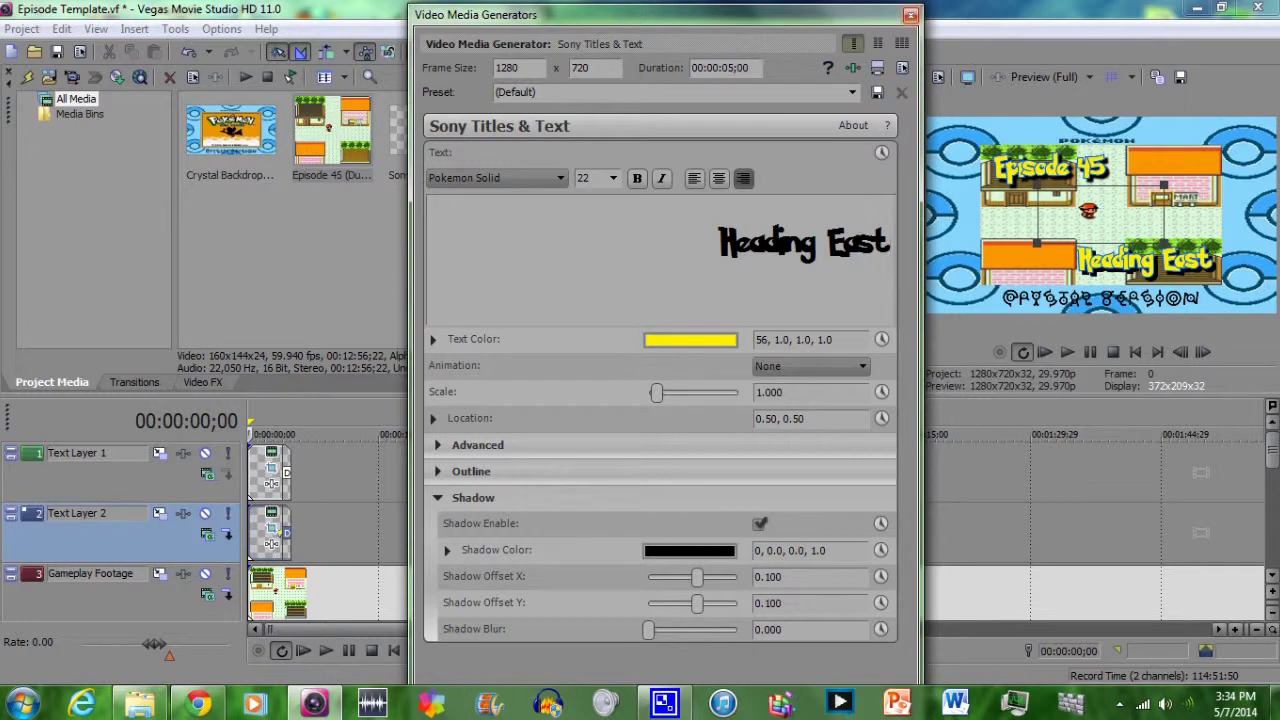
{"action": "key", "text": "alt+F4"}
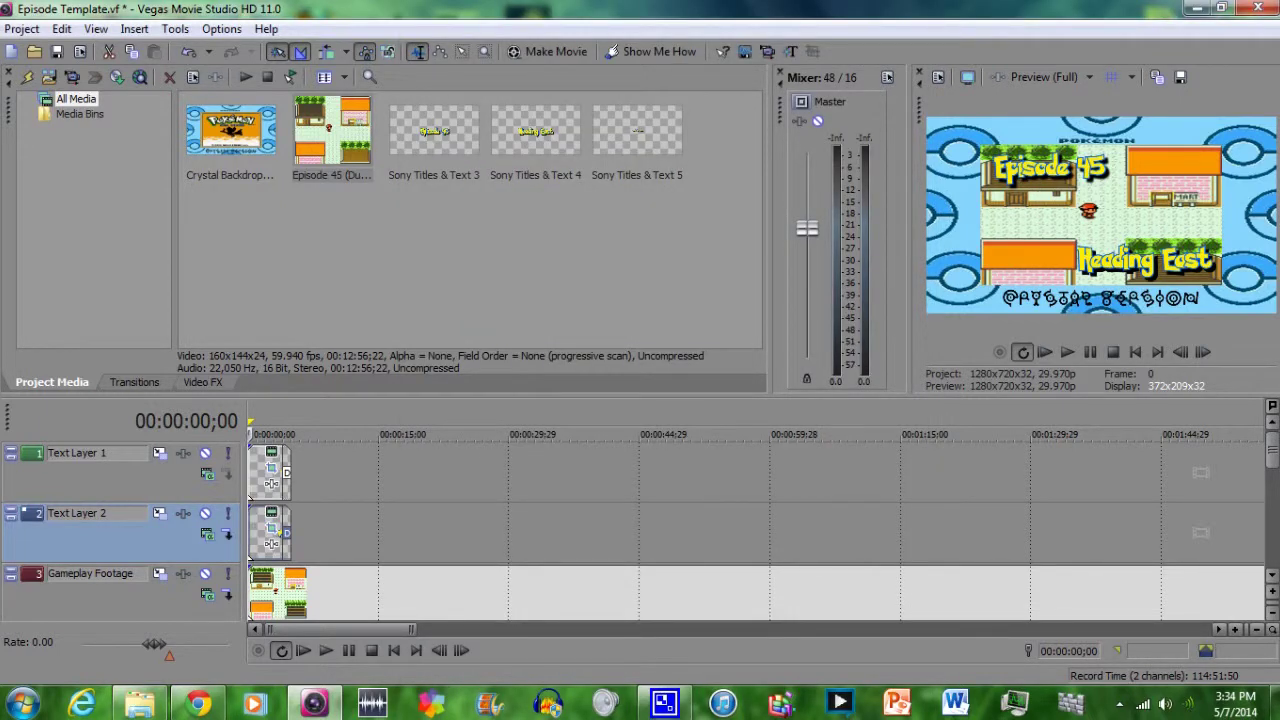
- Save the project under the new name "Episode 45"
{"action": "scroll", "coordinate": [756, 530], "scroll_direction": "down", "scroll_amount": 6}
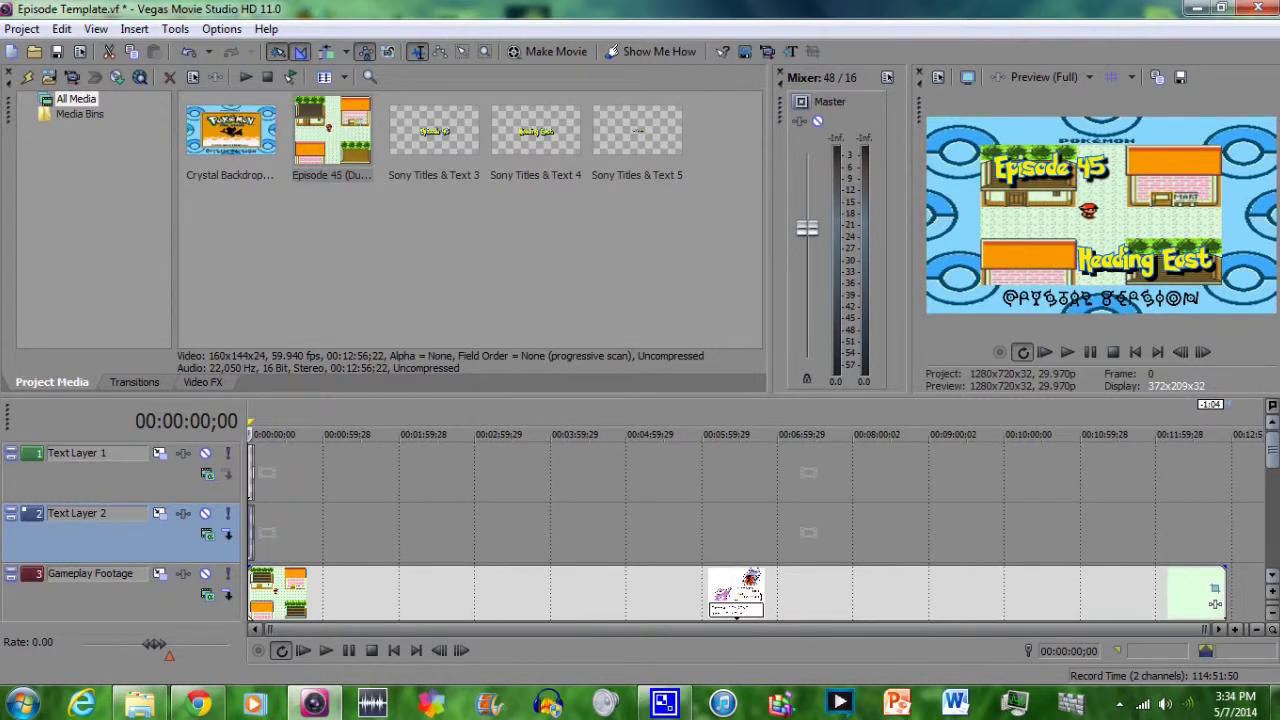
{"action": "left_click", "coordinate": [21, 28]}
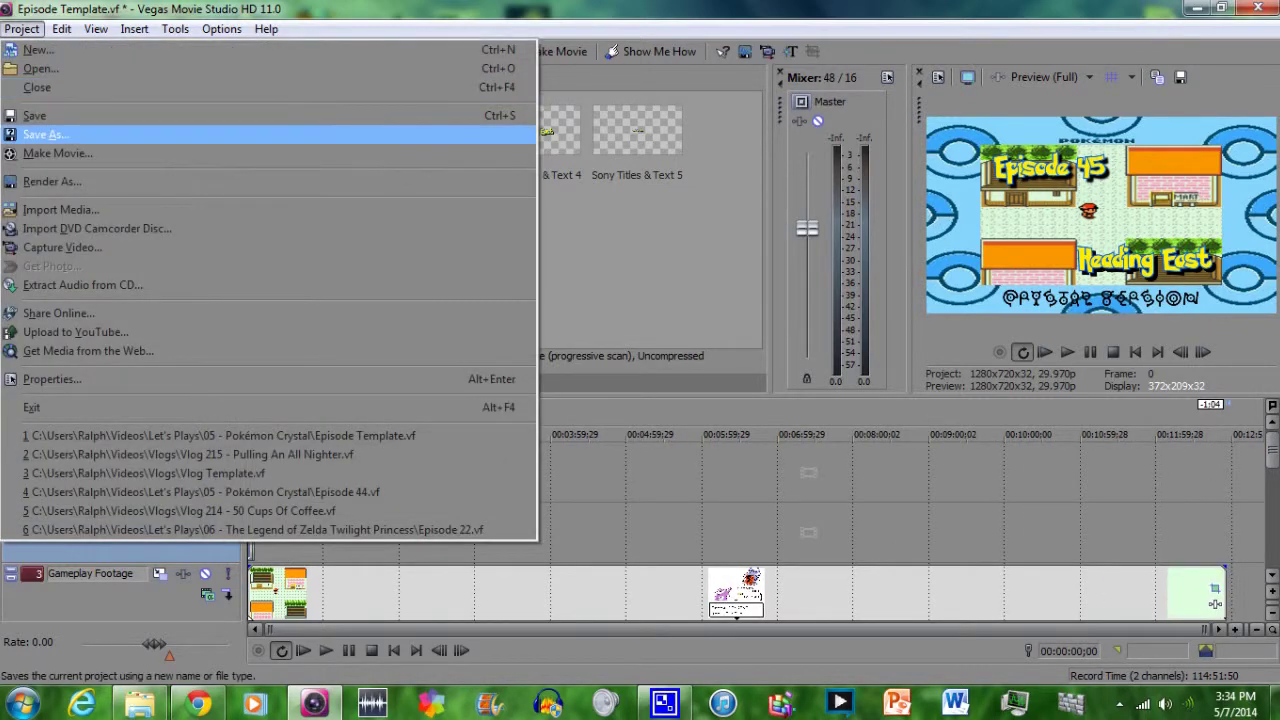
{"action": "left_click", "coordinate": [45, 134]}
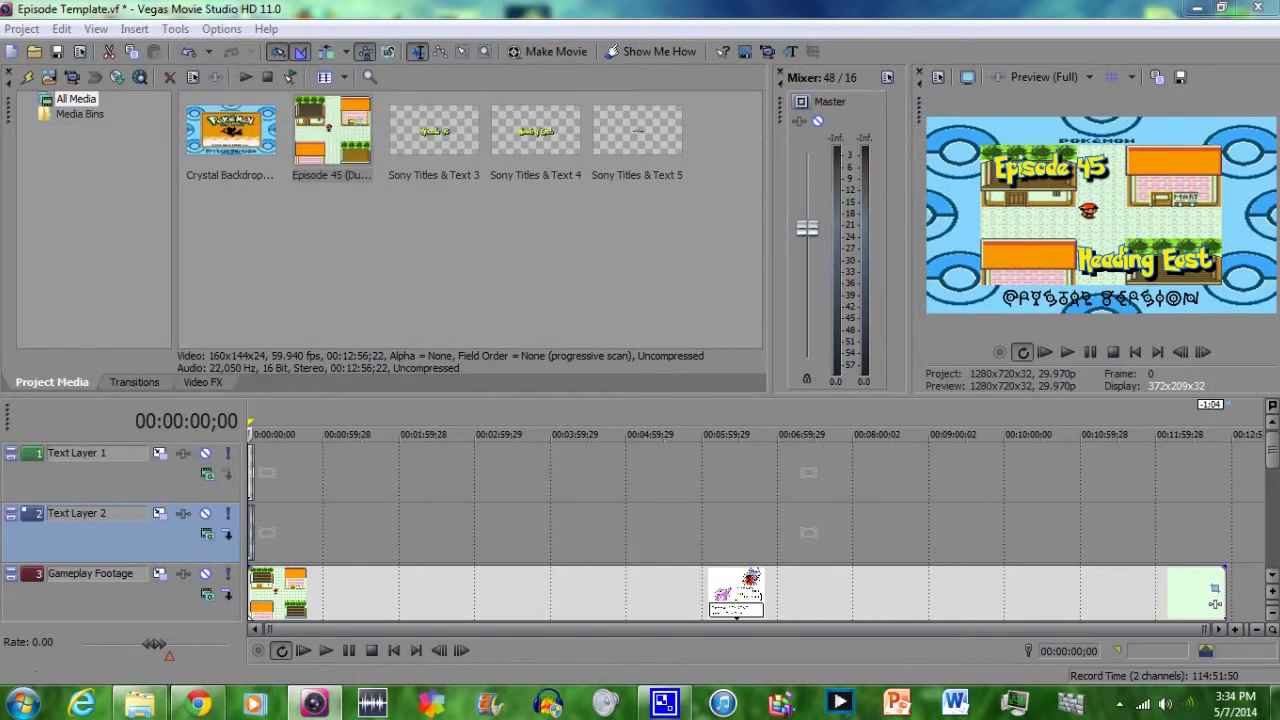
{"action": "type", "text": "Episode 45"}
{"action": "key", "text": "Return"}
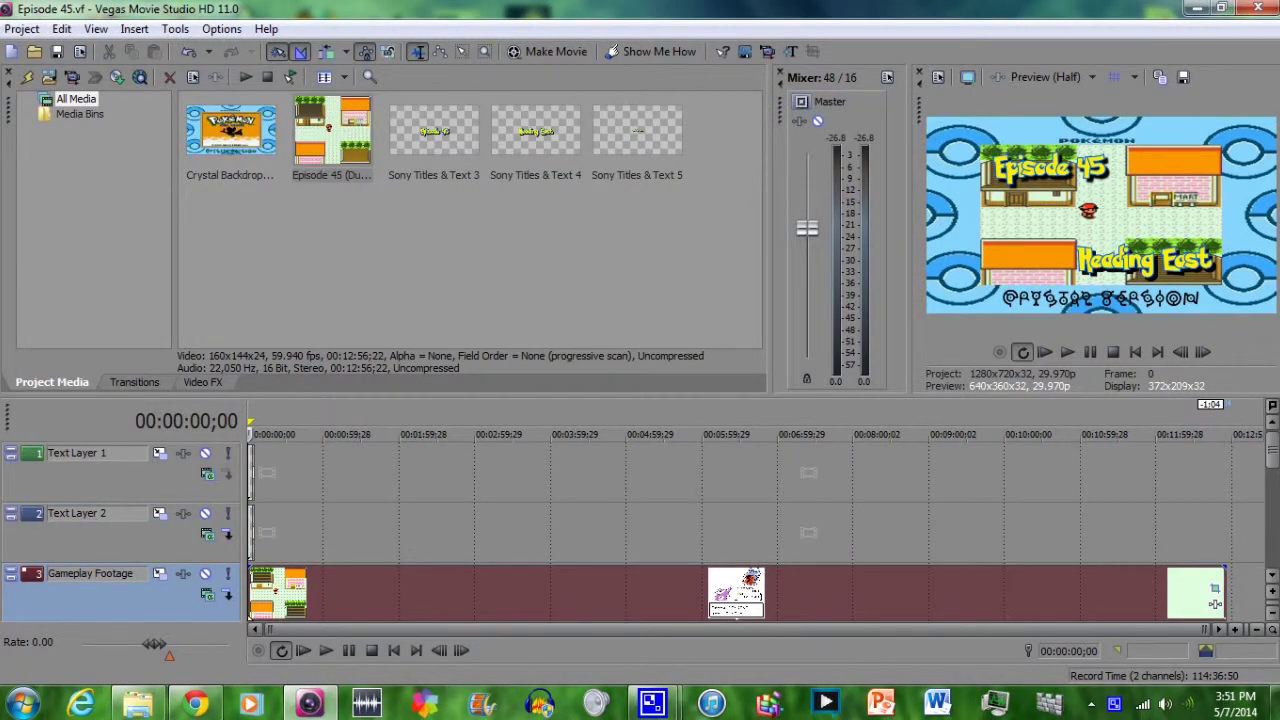
- Import the "Episode 45 Commentary" WAV file from the Videos library into the project media
{"action": "left_click", "coordinate": [138, 704]}
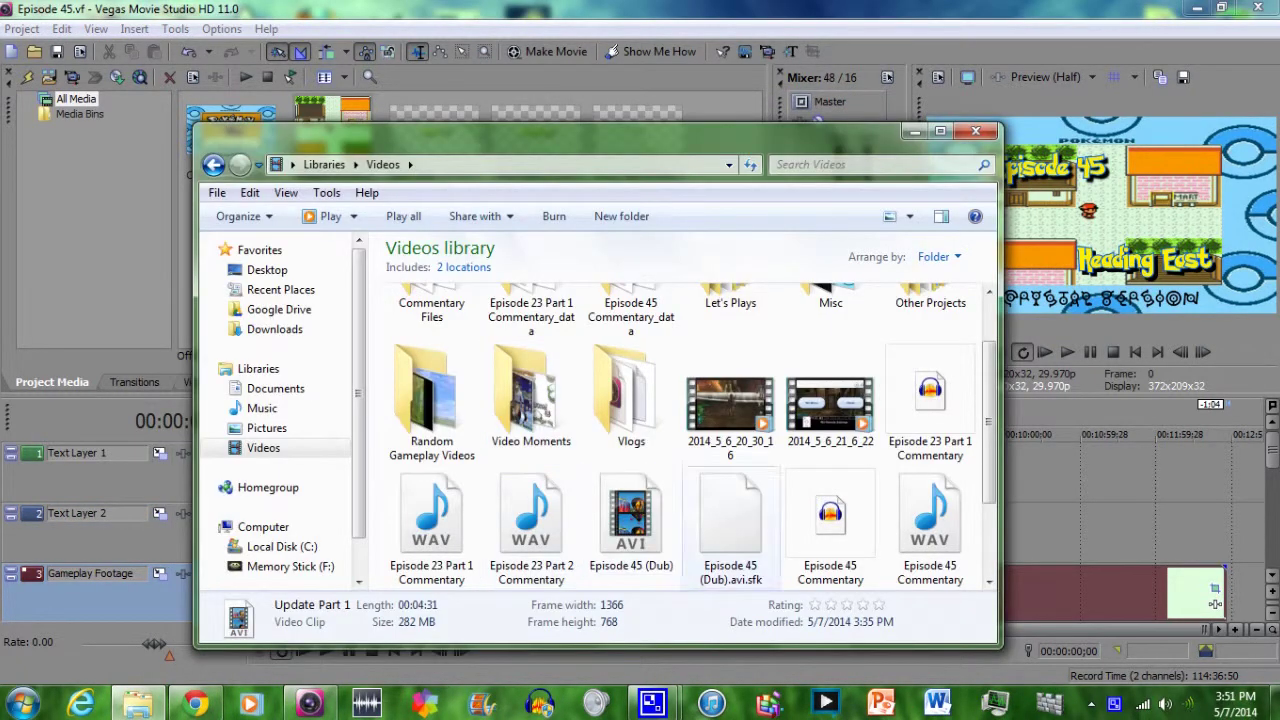
{"action": "scroll", "coordinate": [631, 385], "scroll_direction": "down", "scroll_amount": 1}
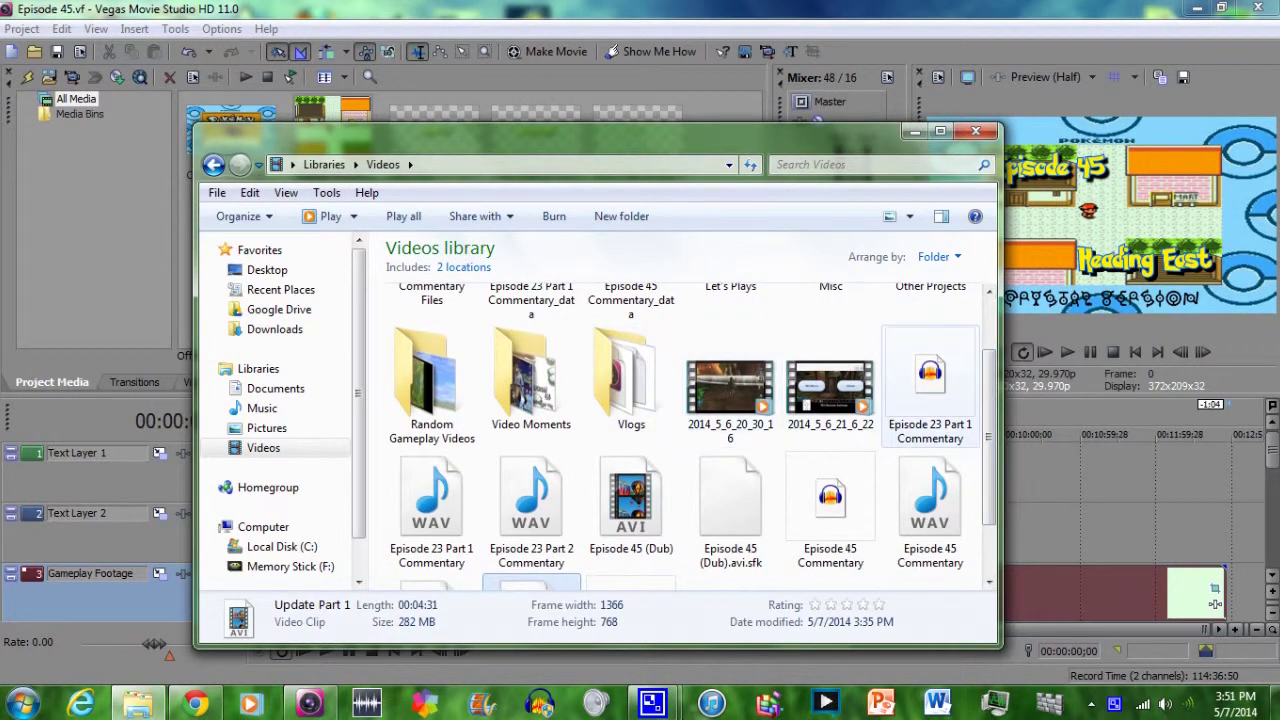
{"action": "scroll", "coordinate": [694, 436], "scroll_direction": "down", "scroll_amount": 3}
{"action": "left_click_drag", "start_coordinate": [929, 418], "coordinate": [434, 113]}
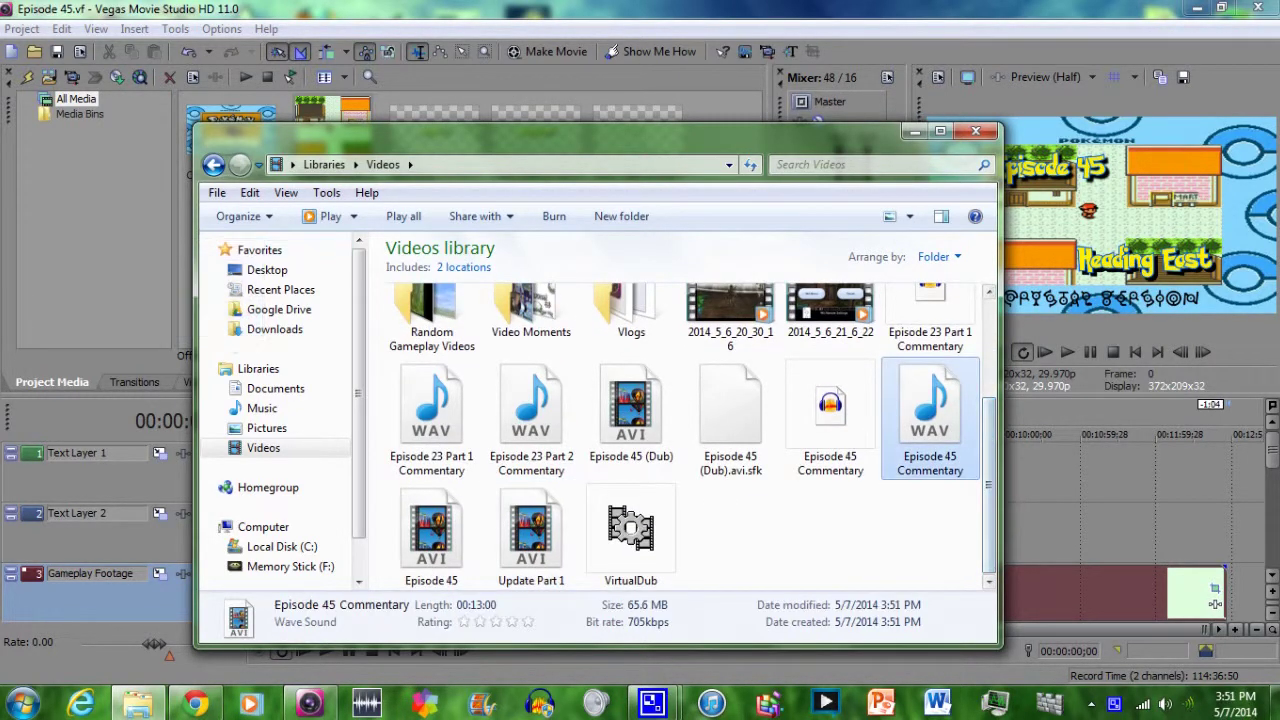
{"action": "left_click", "coordinate": [975, 131]}
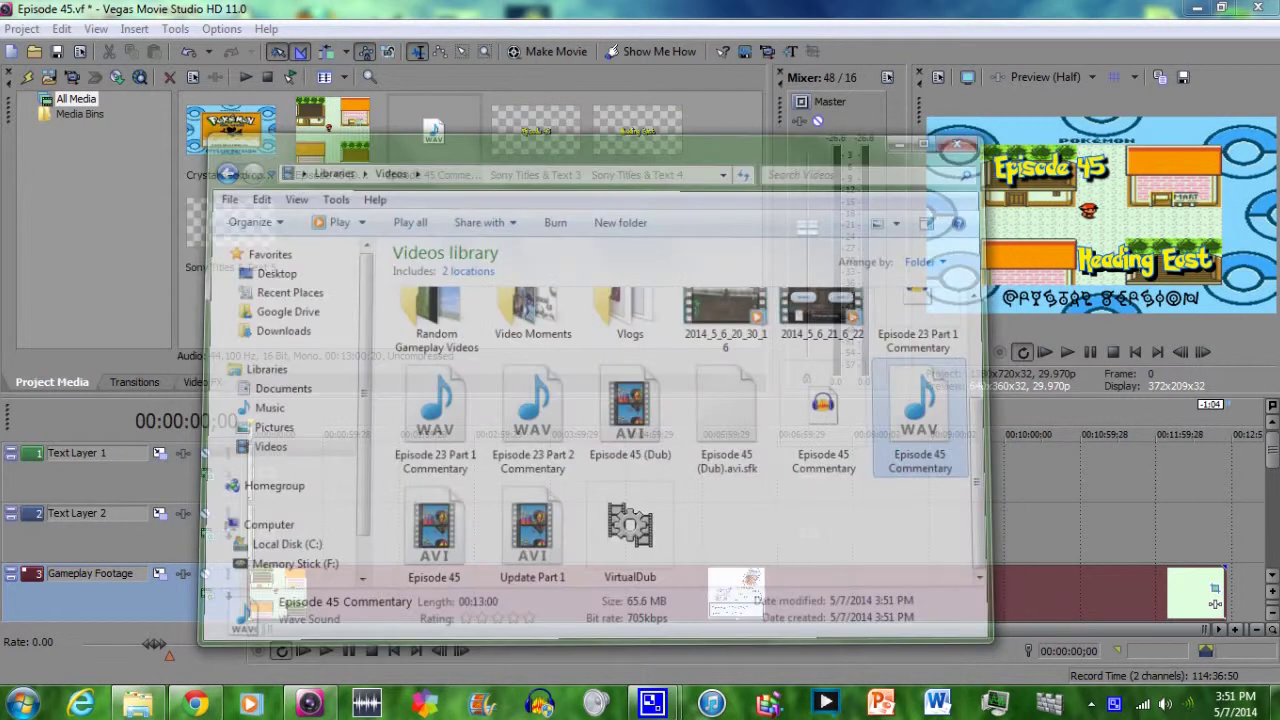
- Add a short fade-out to the end of the game audio clip
{"action": "scroll", "coordinate": [632, 531], "scroll_direction": "down", "scroll_amount": 1}
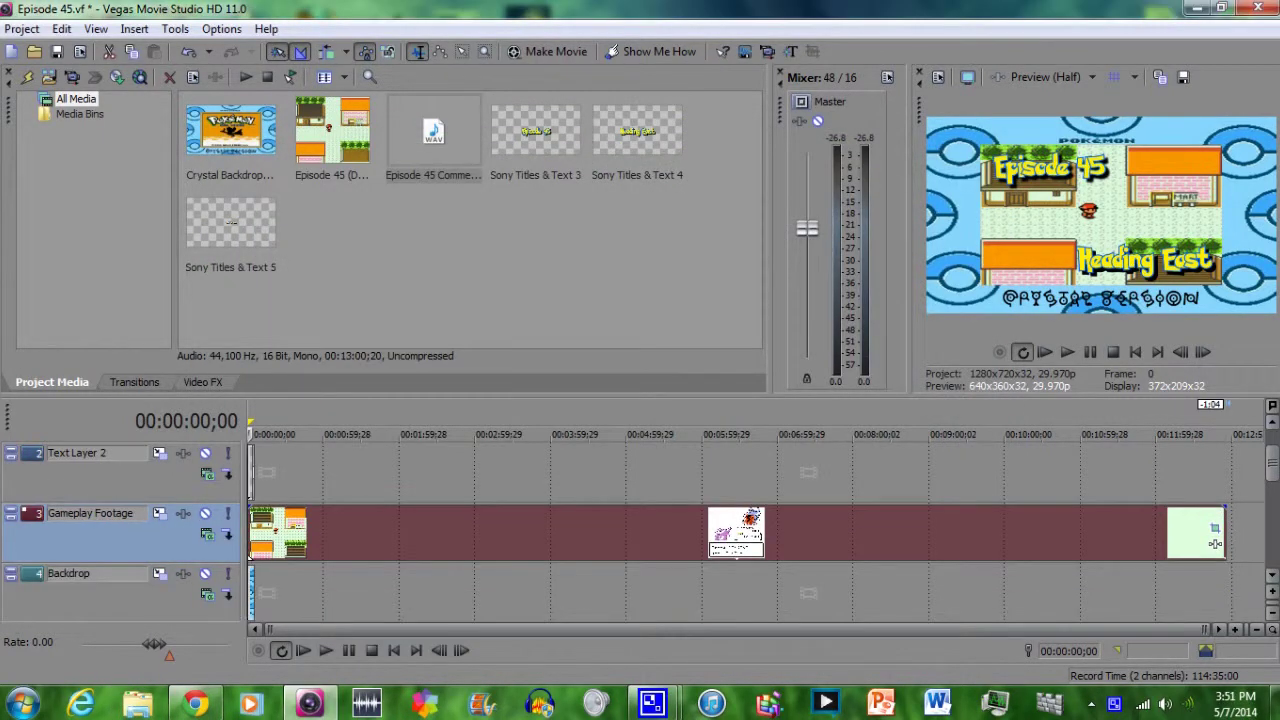
{"action": "scroll", "coordinate": [736, 532], "scroll_direction": "down", "scroll_amount": 1}
{"action": "left_click", "coordinate": [1222, 590]}
{"action": "scroll", "coordinate": [1222, 590], "scroll_direction": "up", "scroll_amount": 5}
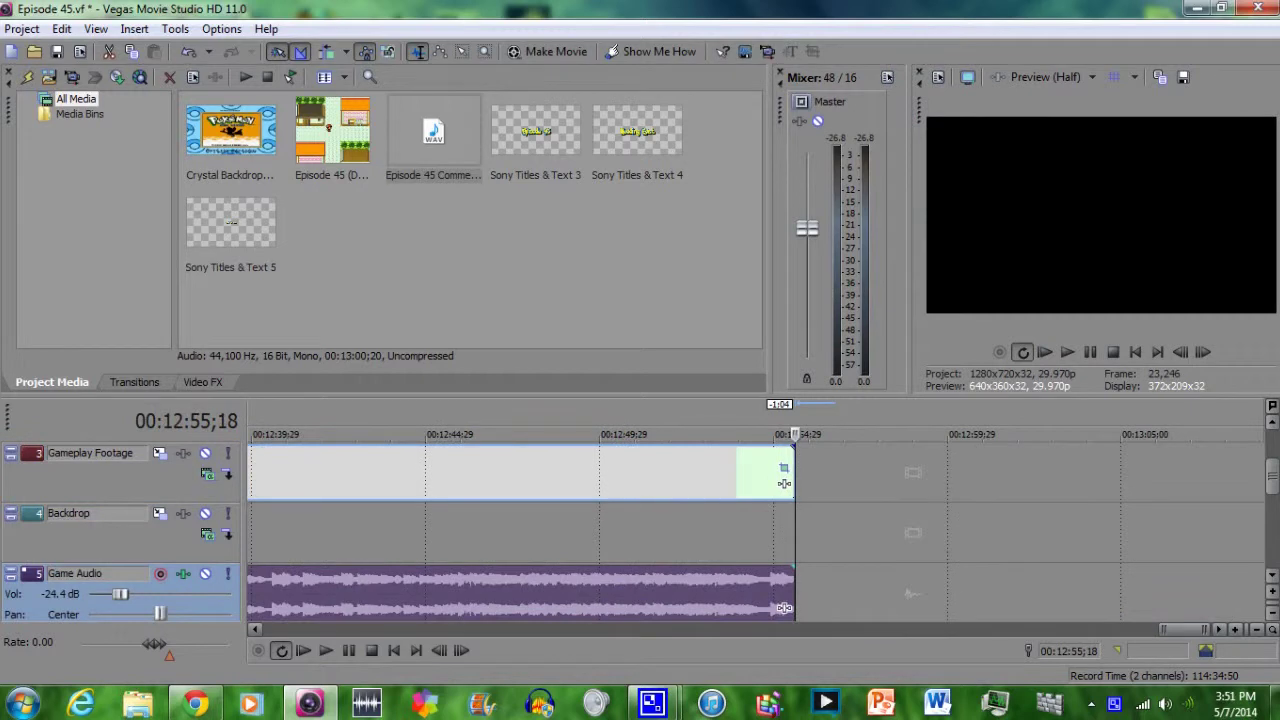
{"action": "left_click_drag", "start_coordinate": [784, 607], "coordinate": [760, 568]}
- Extend the backdrop clip to the end of the gameplay footage at 00:12:55;18
{"action": "scroll", "coordinate": [760, 568], "scroll_direction": "down", "scroll_amount": 5}
{"action": "left_click_drag", "start_coordinate": [253, 532], "coordinate": [1216, 541]}
{"action": "scroll", "coordinate": [736, 530], "scroll_direction": "up", "scroll_amount": 4}
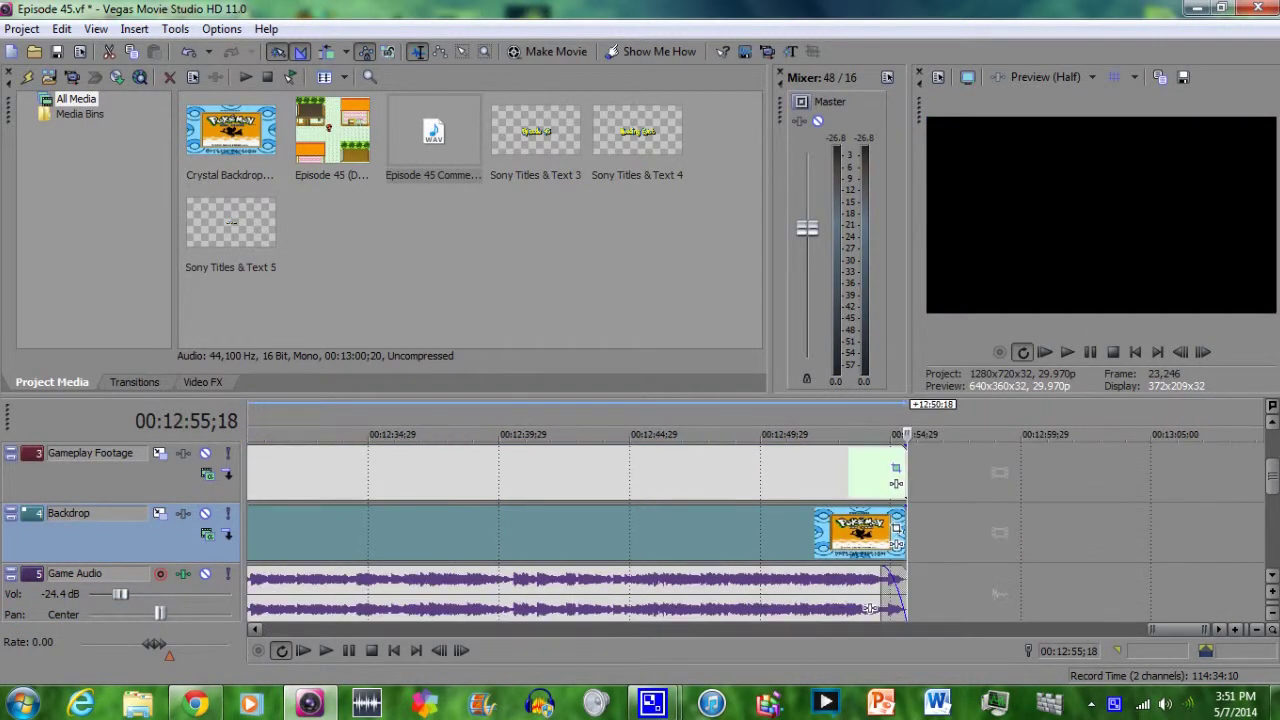
- Place the Episode 45 commentary audio on the Commentary track, starting at the beginning of the timeline
{"action": "scroll", "coordinate": [736, 530], "scroll_direction": "down", "scroll_amount": 4}
{"action": "left_click", "coordinate": [1271, 575]}
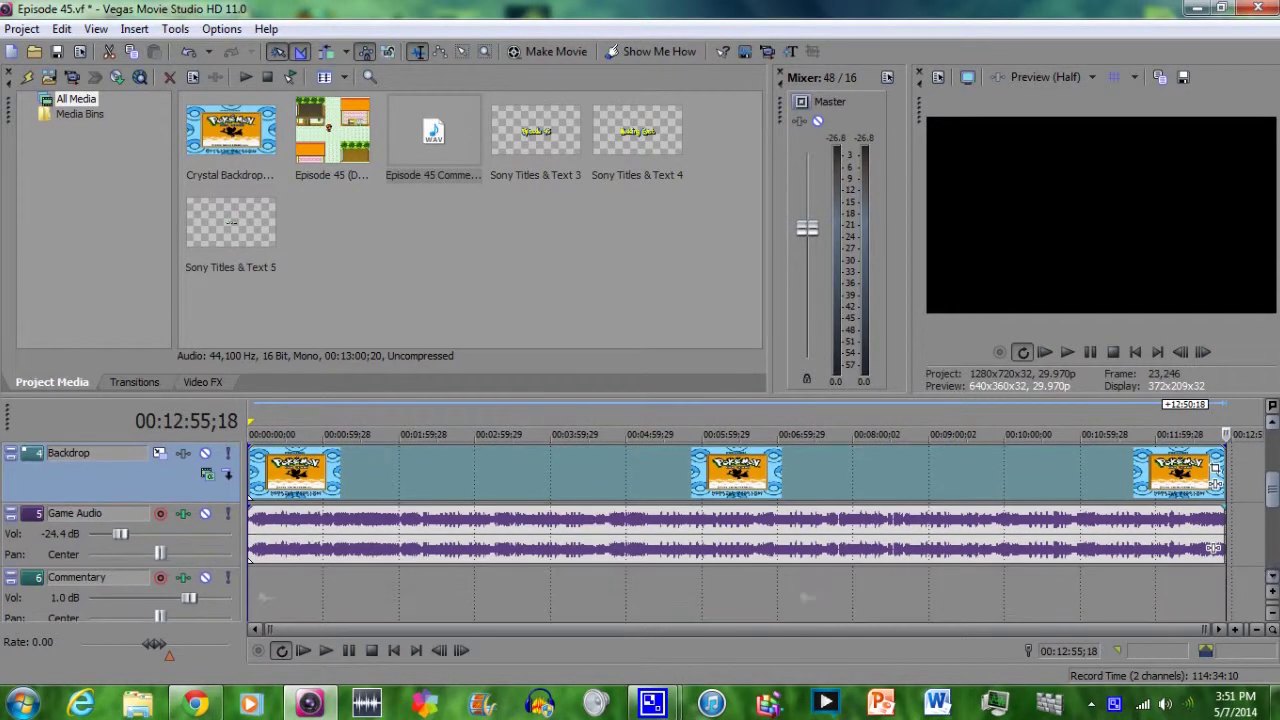
{"action": "left_click", "coordinate": [433, 131]}
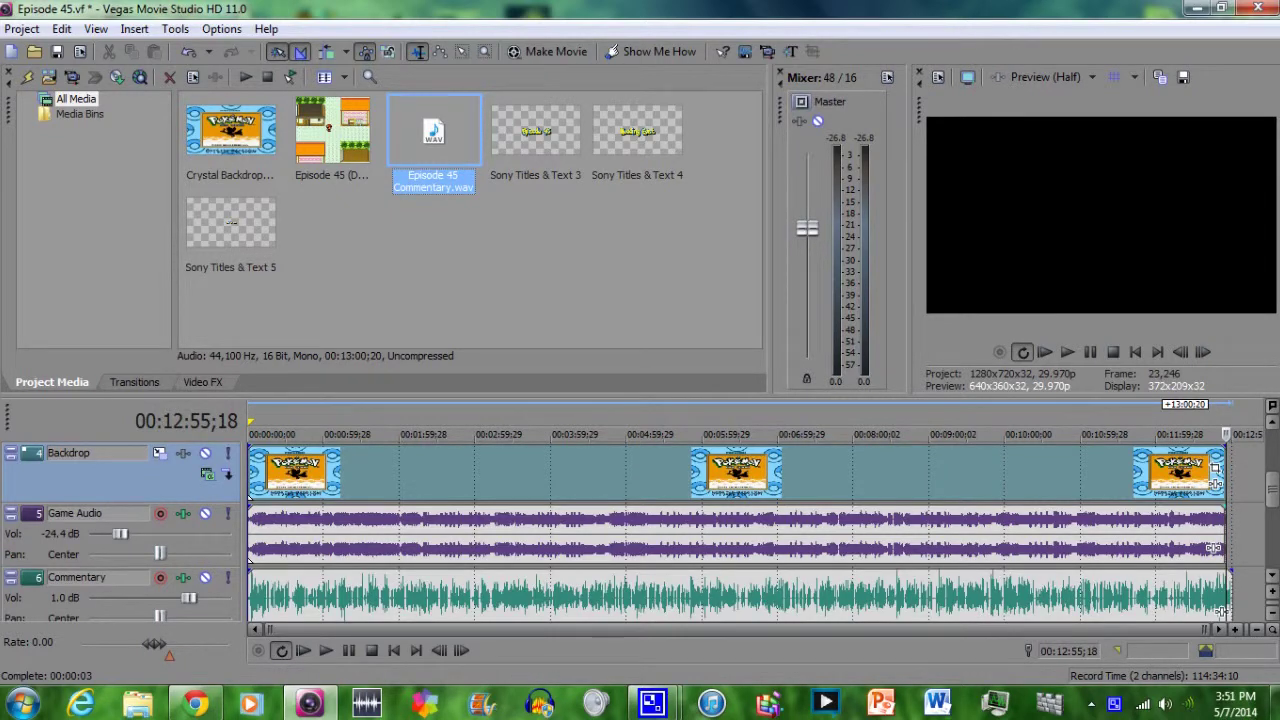
- Split the commentary at 00:00:02;18, delete the silent opening and shift the remaining audio back to the start of the timeline
{"action": "left_click", "coordinate": [250, 596]}
{"action": "scroll", "coordinate": [250, 596], "scroll_direction": "up", "scroll_amount": 4}
{"action": "left_click", "coordinate": [271, 596]}
{"action": "scroll", "coordinate": [271, 596], "scroll_direction": "up", "scroll_amount": 4}
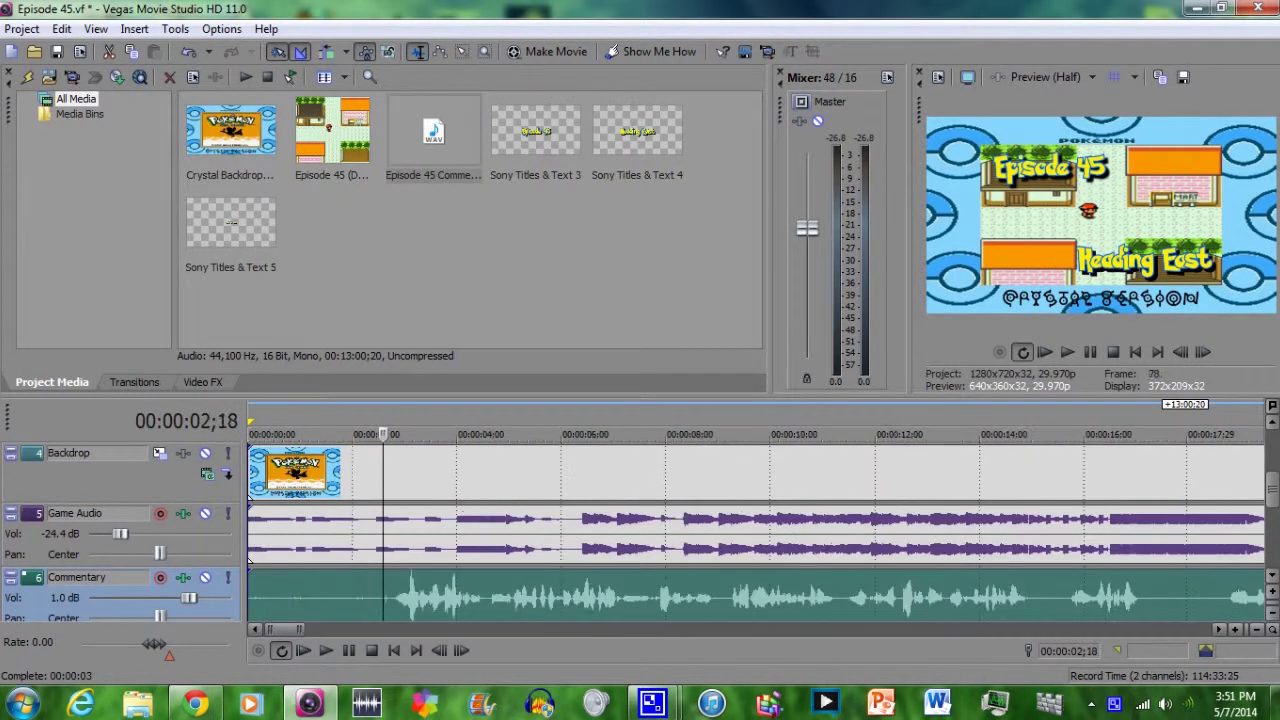
{"action": "key", "text": "s"}
{"action": "left_click", "coordinate": [279, 598]}
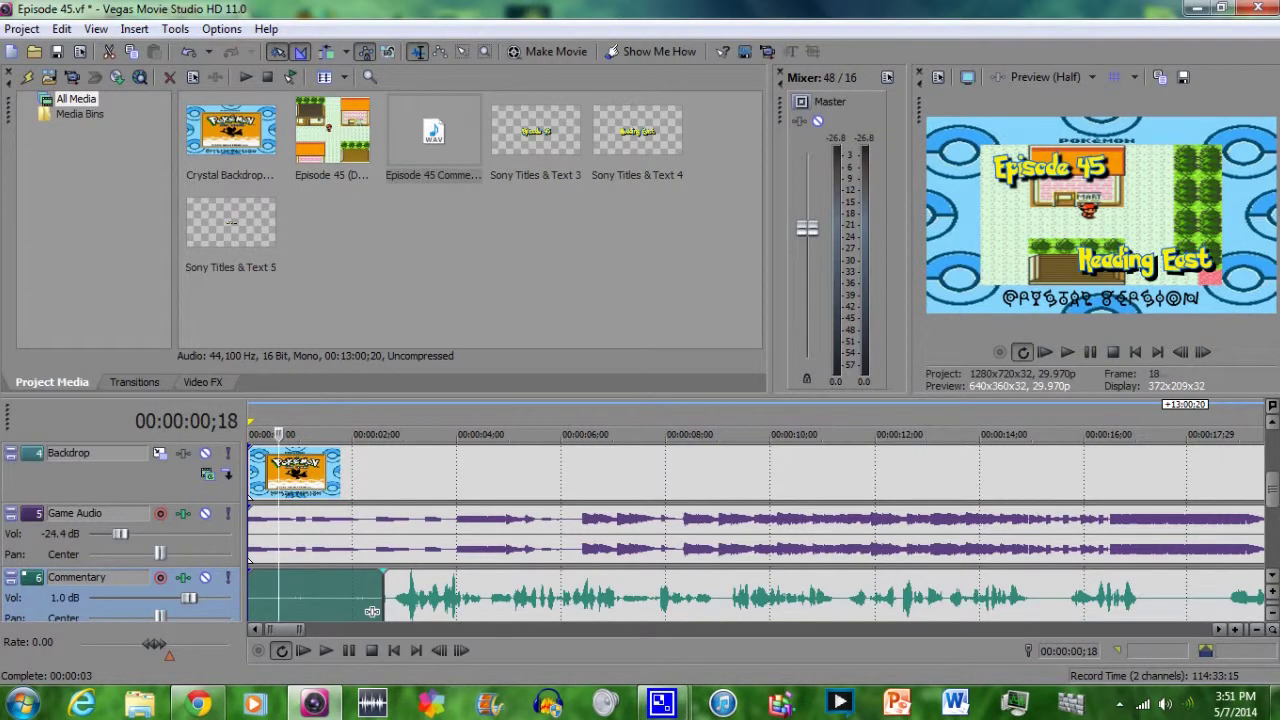
{"action": "key", "text": "Delete"}
{"action": "left_click_drag", "start_coordinate": [411, 598], "coordinate": [307, 598]}
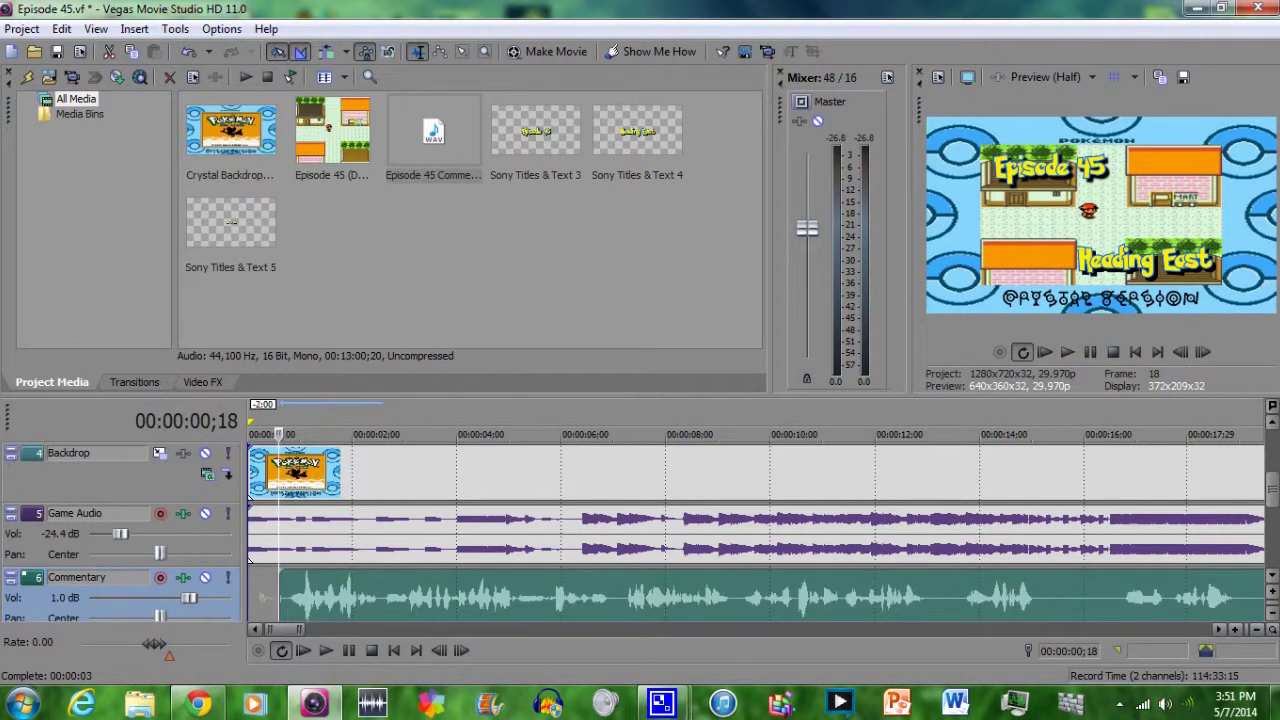
{"action": "key", "text": "space"}
{"action": "key", "text": "space"}
{"action": "scroll", "coordinate": [250, 558], "scroll_direction": "down", "scroll_amount": 3}
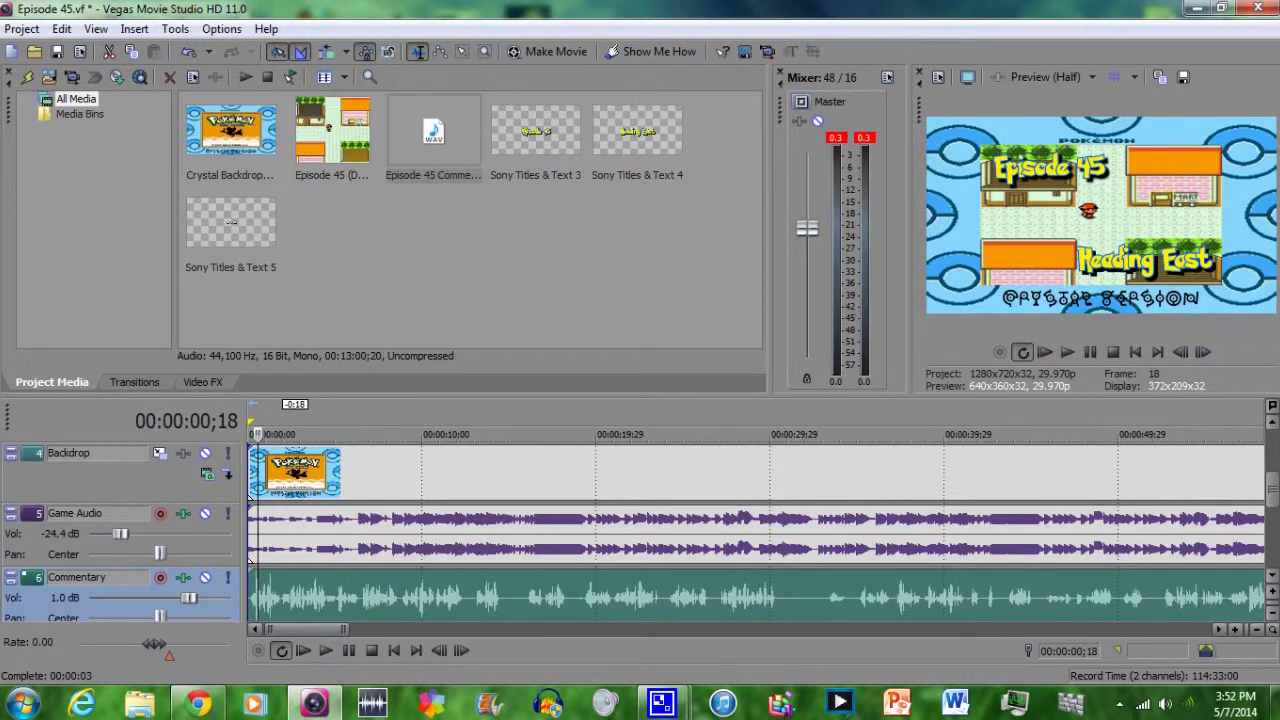
- Play back the battle's start near 00:00:46 and nudge the commentary clip to sync it with the gameplay
{"action": "key", "text": "space"}
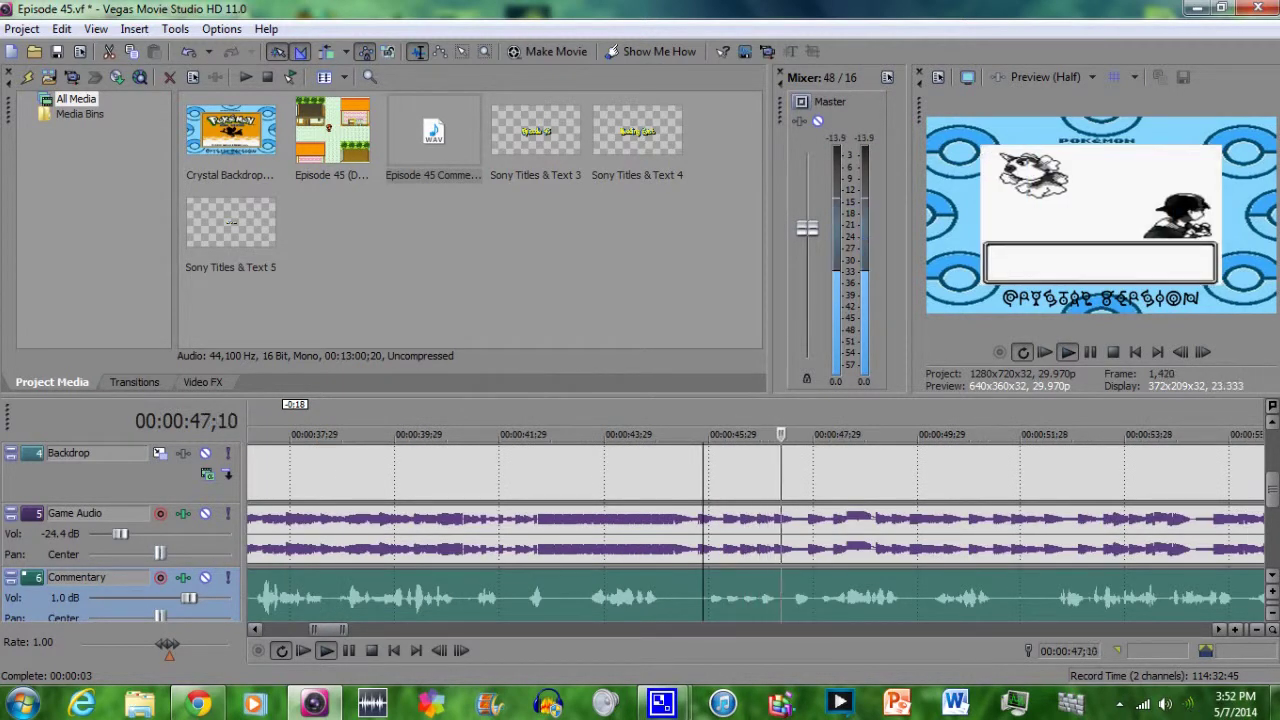
{"action": "key", "text": "space"}
{"action": "scroll", "coordinate": [250, 557], "scroll_direction": "up", "scroll_amount": 3}
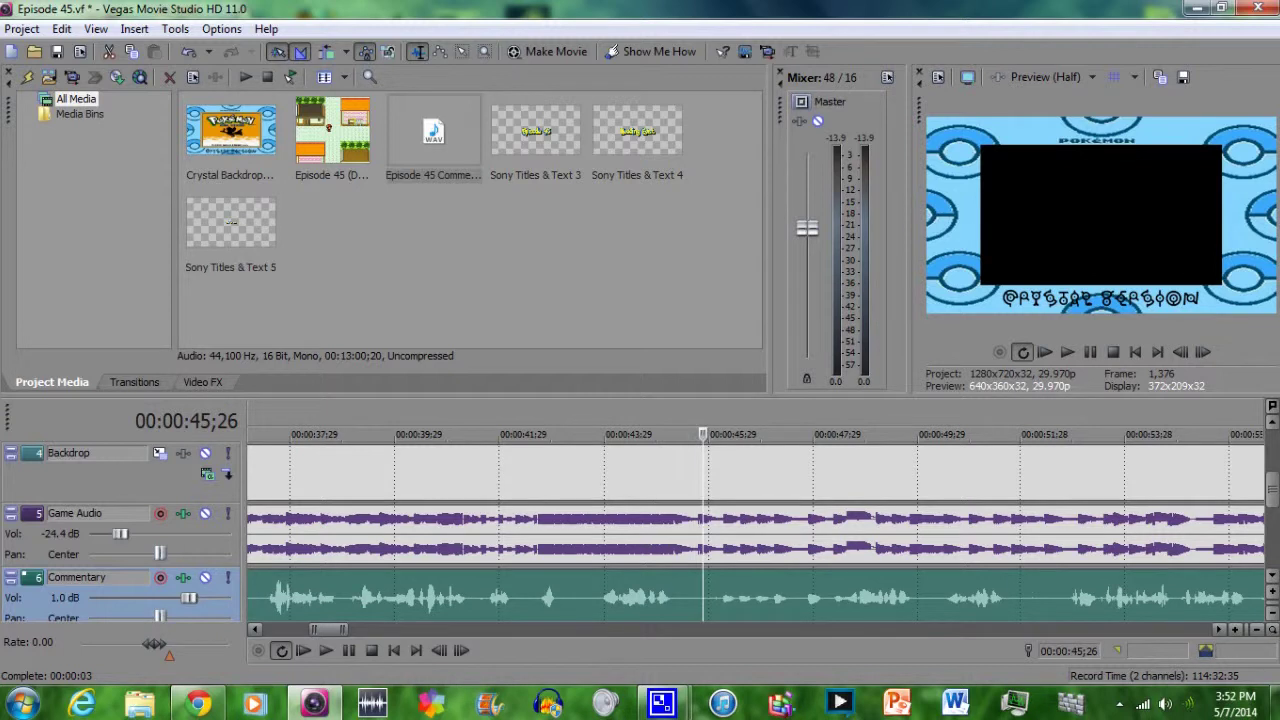
{"action": "key", "text": "KP_4"}
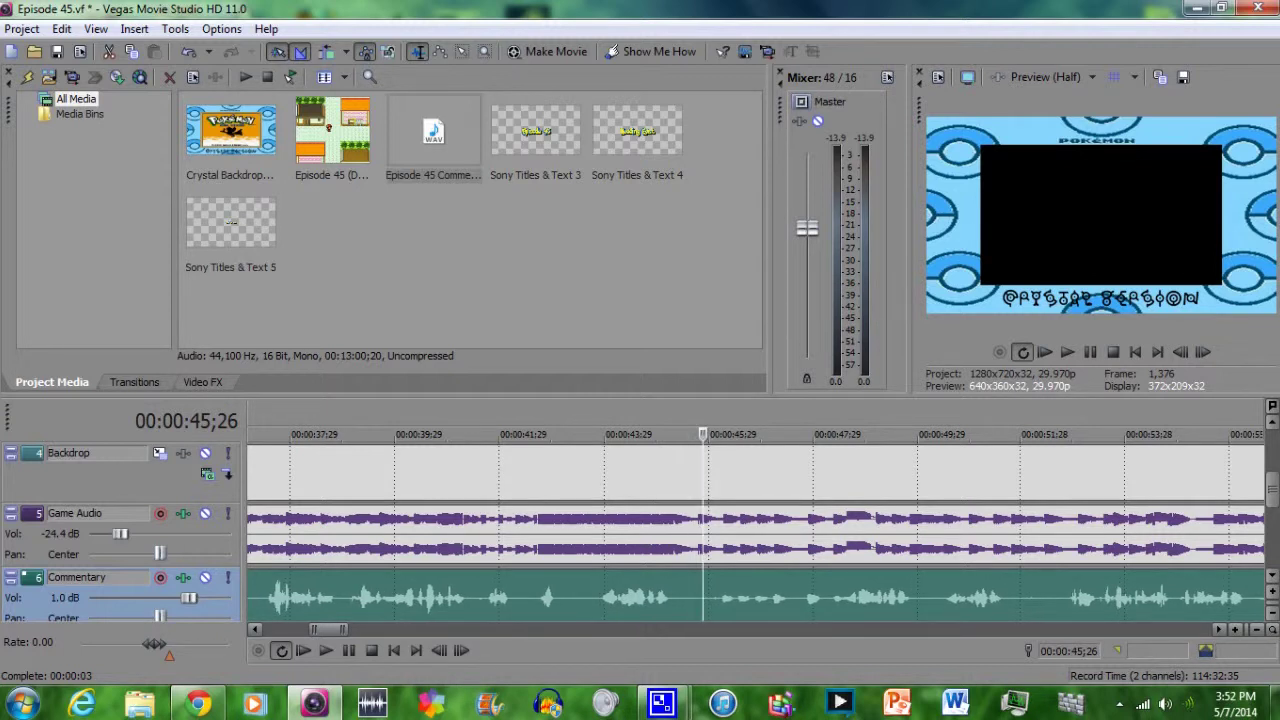
{"action": "key", "text": "space"}
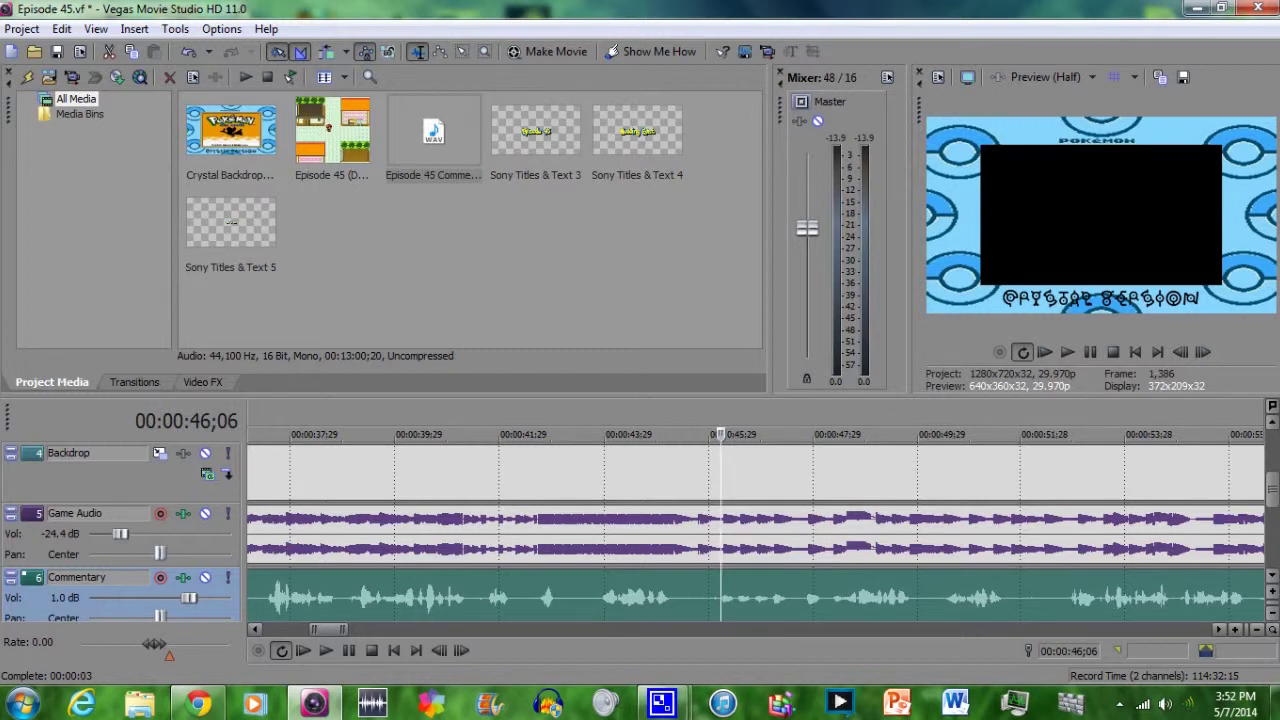
{"action": "key", "text": "space"}
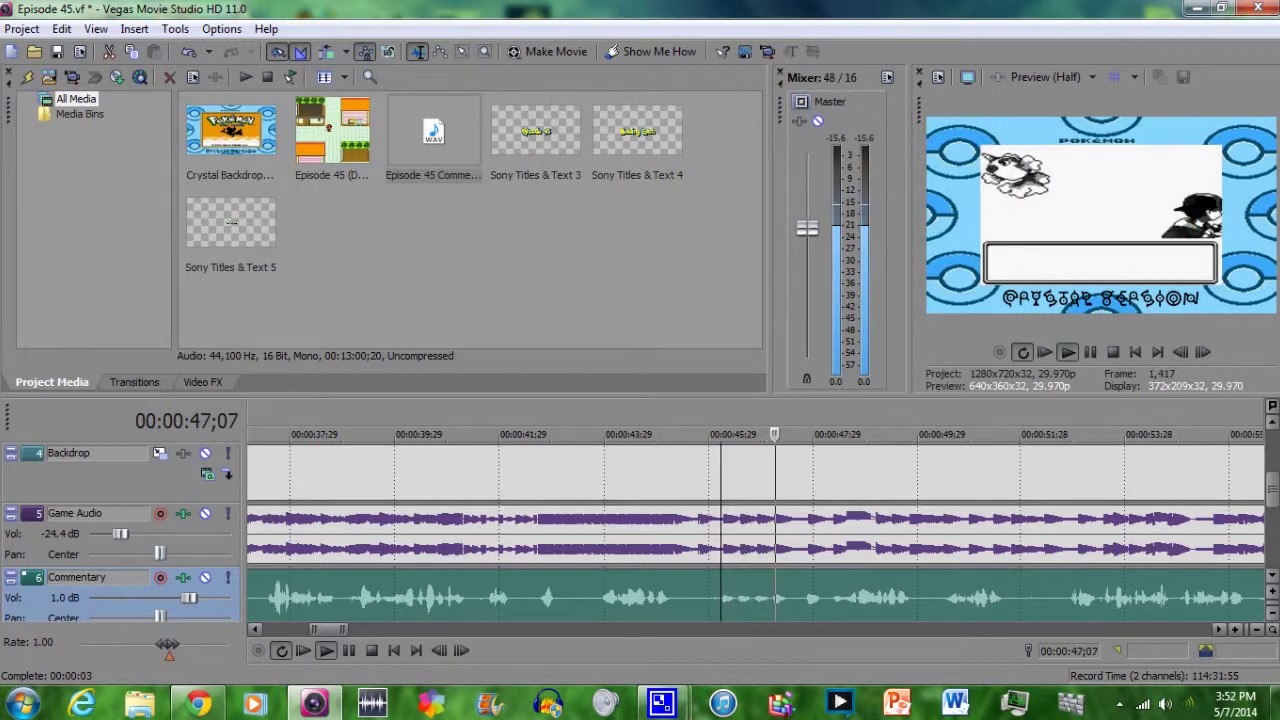
{"action": "key", "text": "space"}
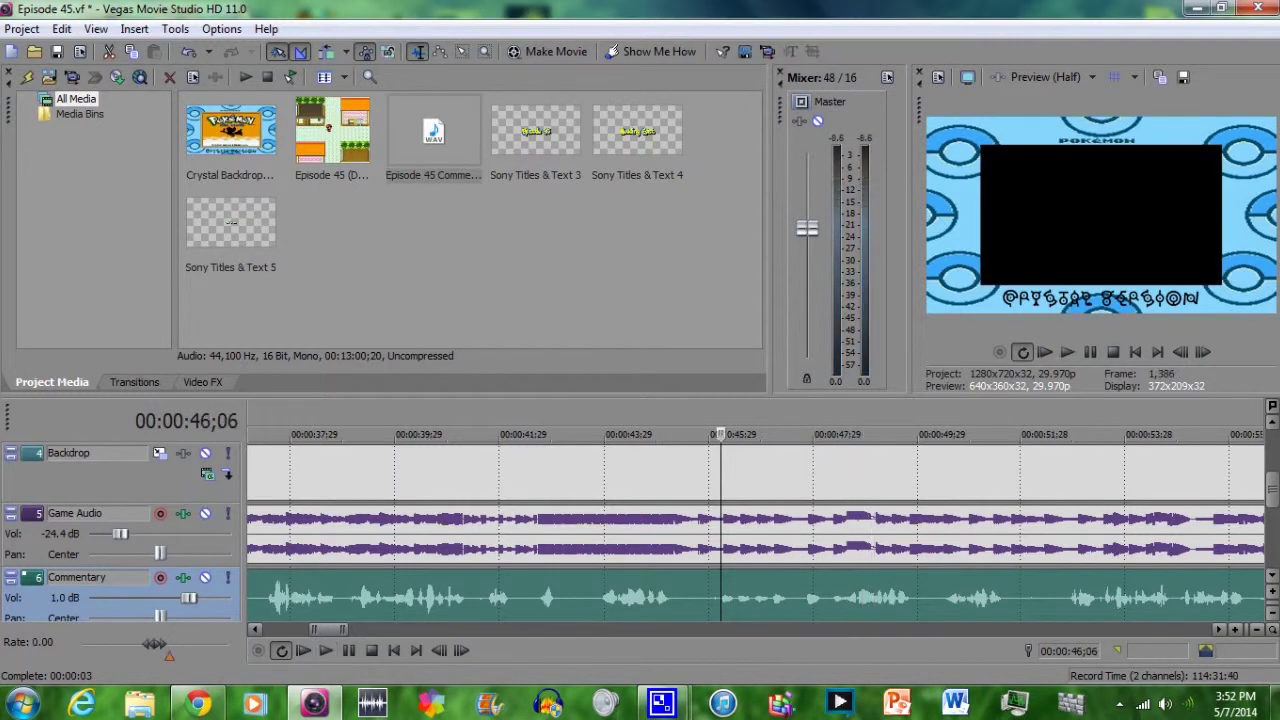
{"action": "key", "text": "Up"}
{"action": "key", "text": "Up"}
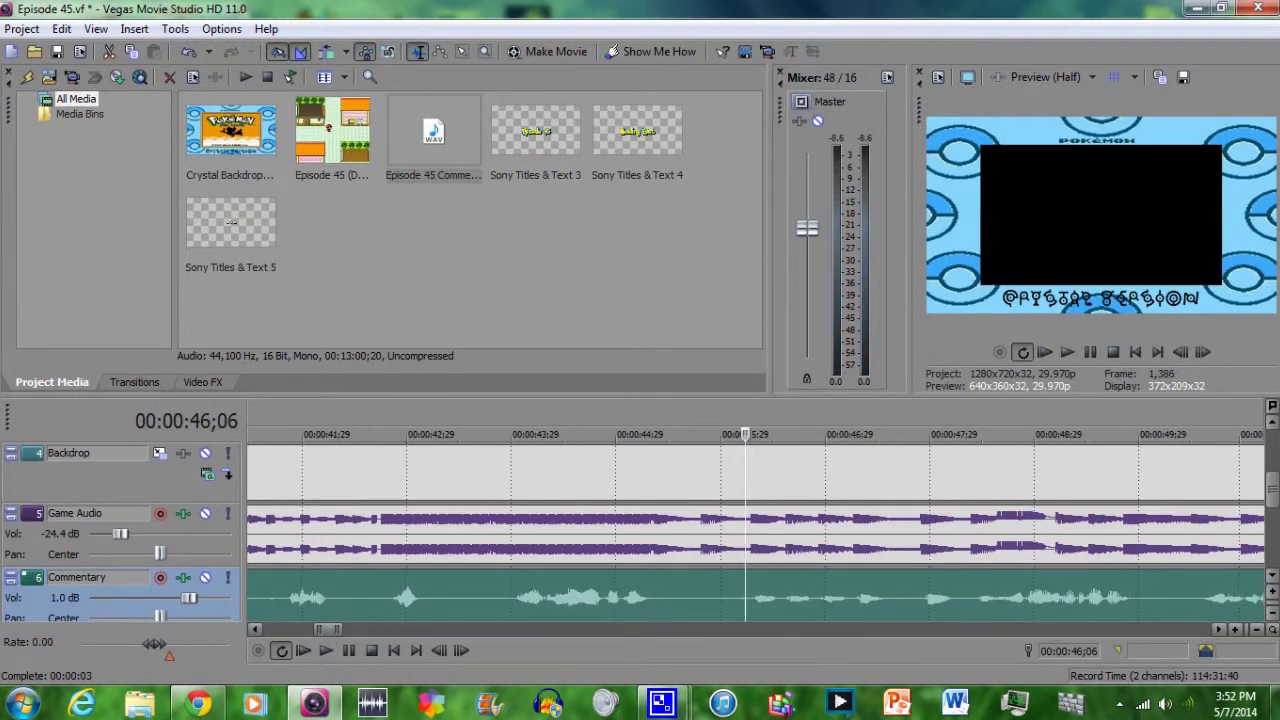
- Play the episode's ending from about 00:12:50 and split the commentary at 00:12:51;26
{"action": "key", "text": "ctrl+grave"}
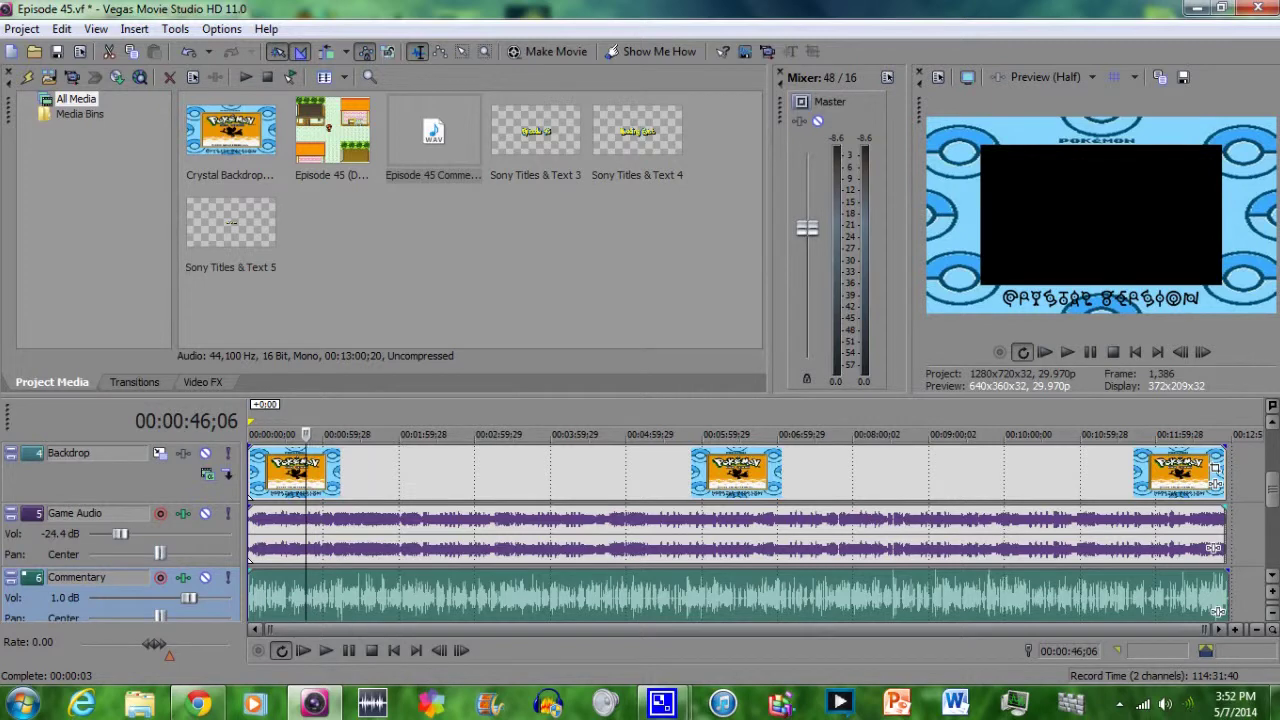
{"action": "left_click", "coordinate": [1224, 470]}
{"action": "key", "text": "Up"}
{"action": "key", "text": "Up"}
{"action": "key", "text": "Up"}
{"action": "key", "text": "Up"}
{"action": "key", "text": "Up"}
{"action": "key", "text": "Up"}
{"action": "key", "text": "Up"}
{"action": "left_click", "coordinate": [918, 470]}
{"action": "key", "text": "space"}
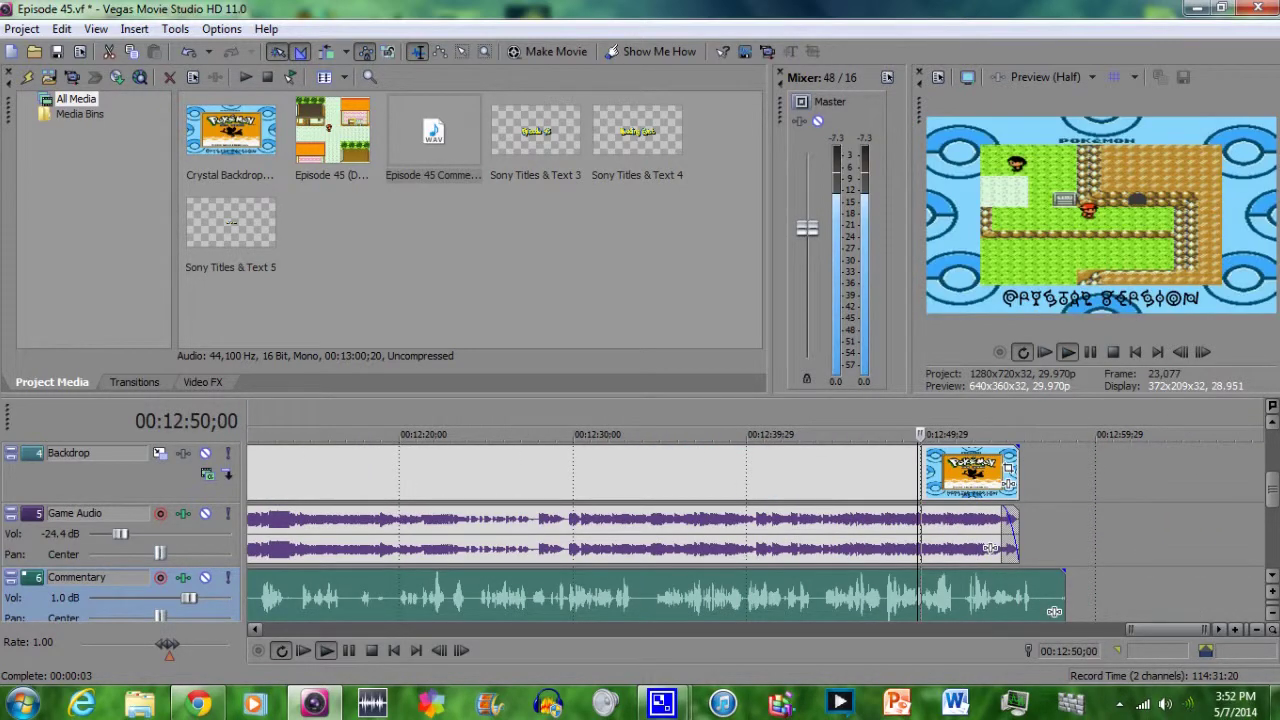
{"action": "key", "text": "Up"}
{"action": "key", "text": "Up"}
{"action": "key", "text": "Up"}
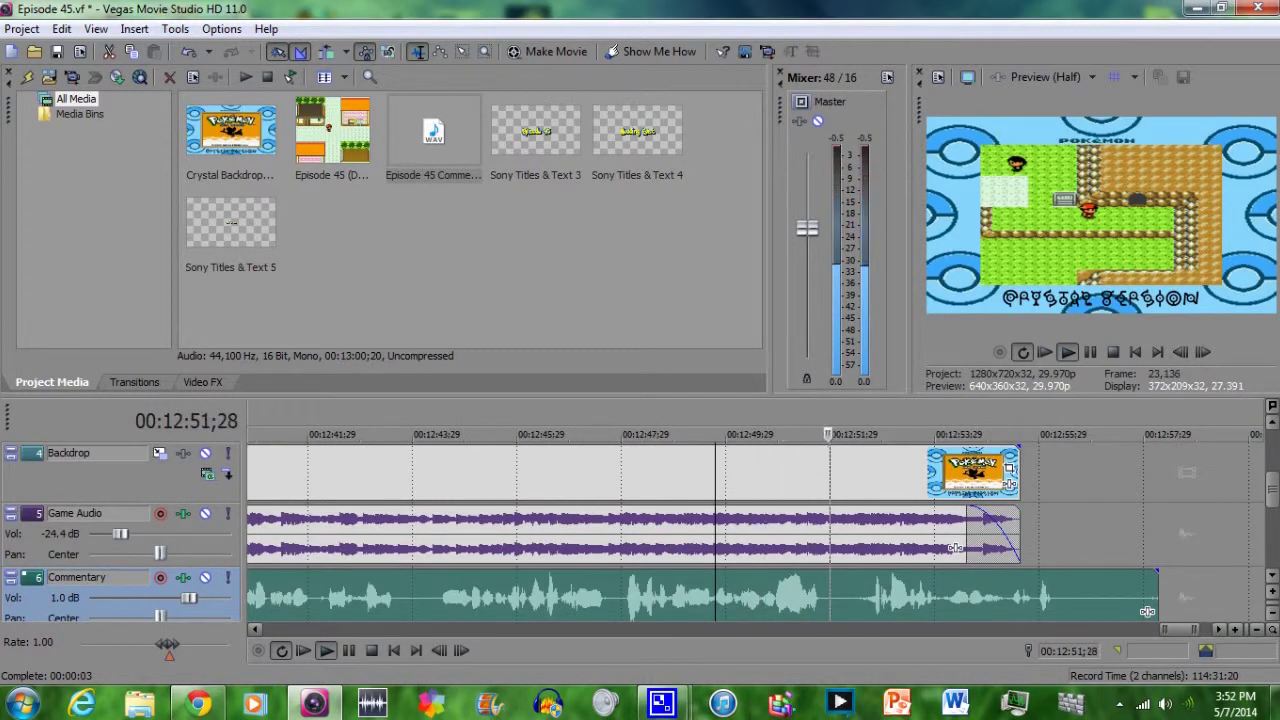
{"action": "key", "text": "space"}
{"action": "left_click", "coordinate": [825, 597]}
{"action": "key", "text": "s"}
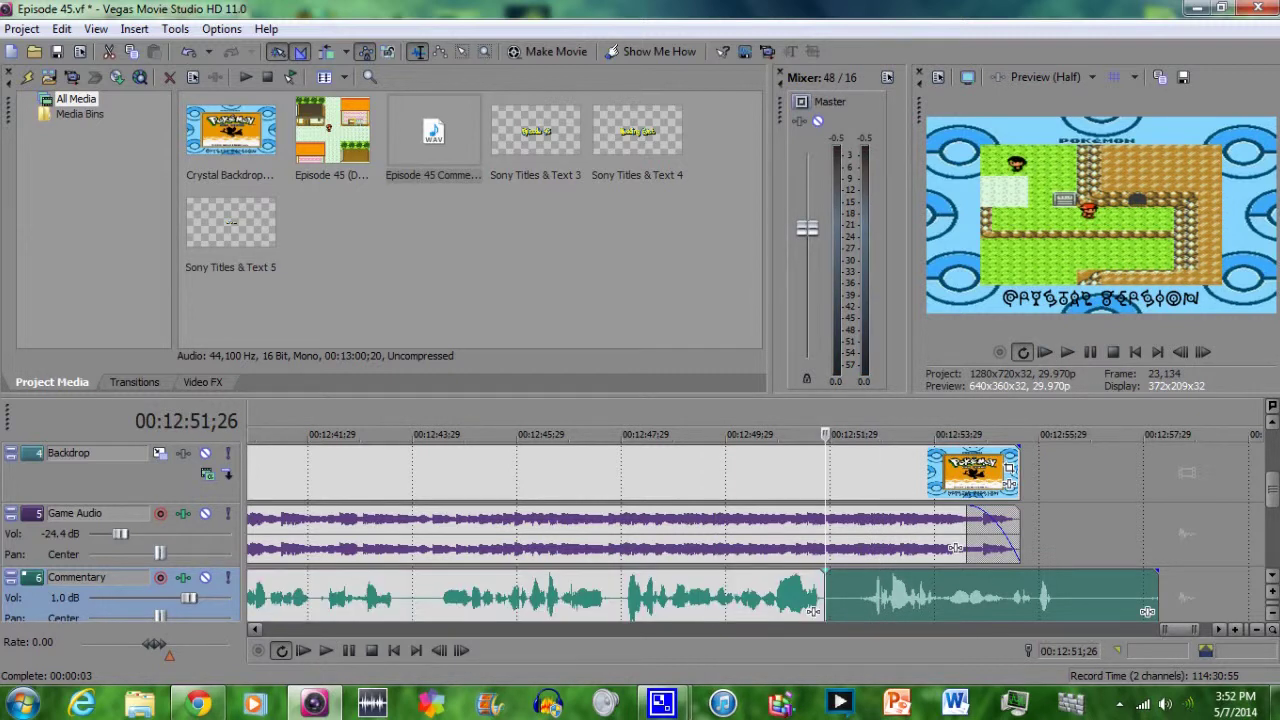
- Cut the 20-frame pause after the 00:12:51;26 split out of the commentary and move the final section back to close the gap
{"action": "left_click", "coordinate": [860, 597]}
{"action": "key", "text": "s"}
{"action": "left_click", "coordinate": [840, 597]}
{"action": "key", "text": "Delete"}
{"action": "left_click_drag", "start_coordinate": [865, 595], "coordinate": [831, 595]}
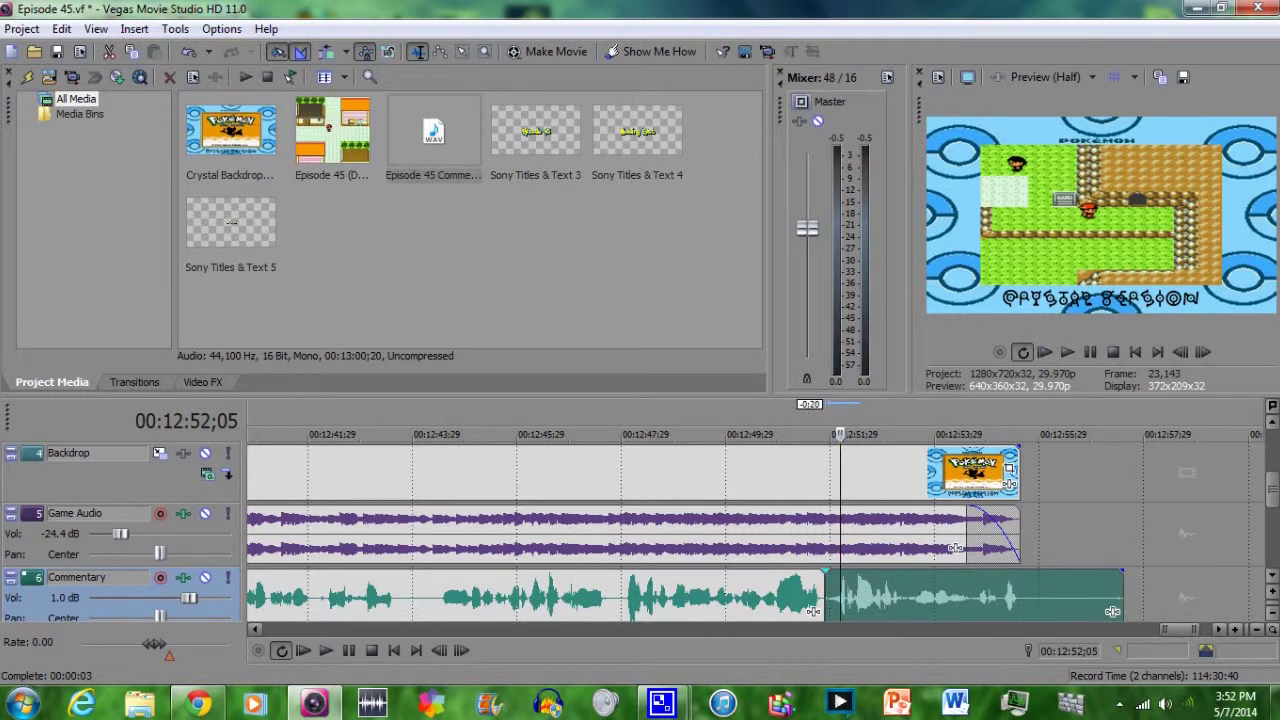
- Trim the commentary at the footage's end, 00:12:55;18, by splitting and deleting the leftover tail, and save the project
{"action": "key", "text": "space"}
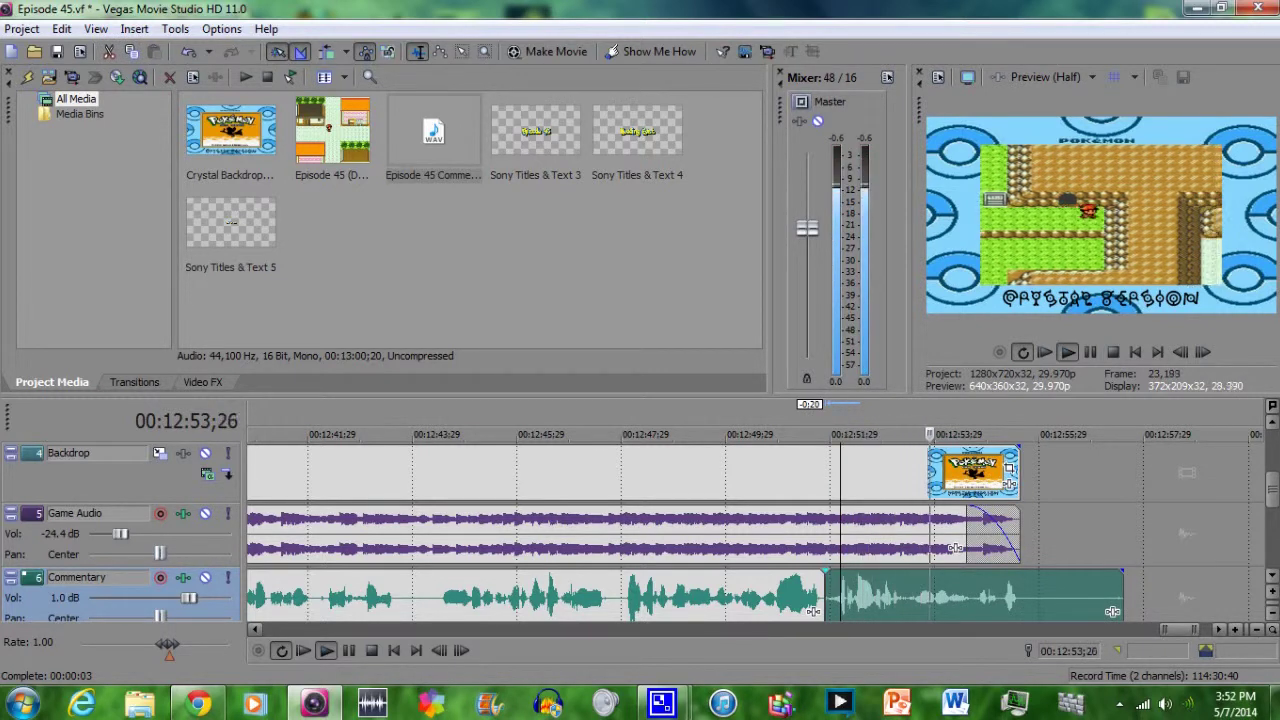
{"action": "key", "text": "space"}
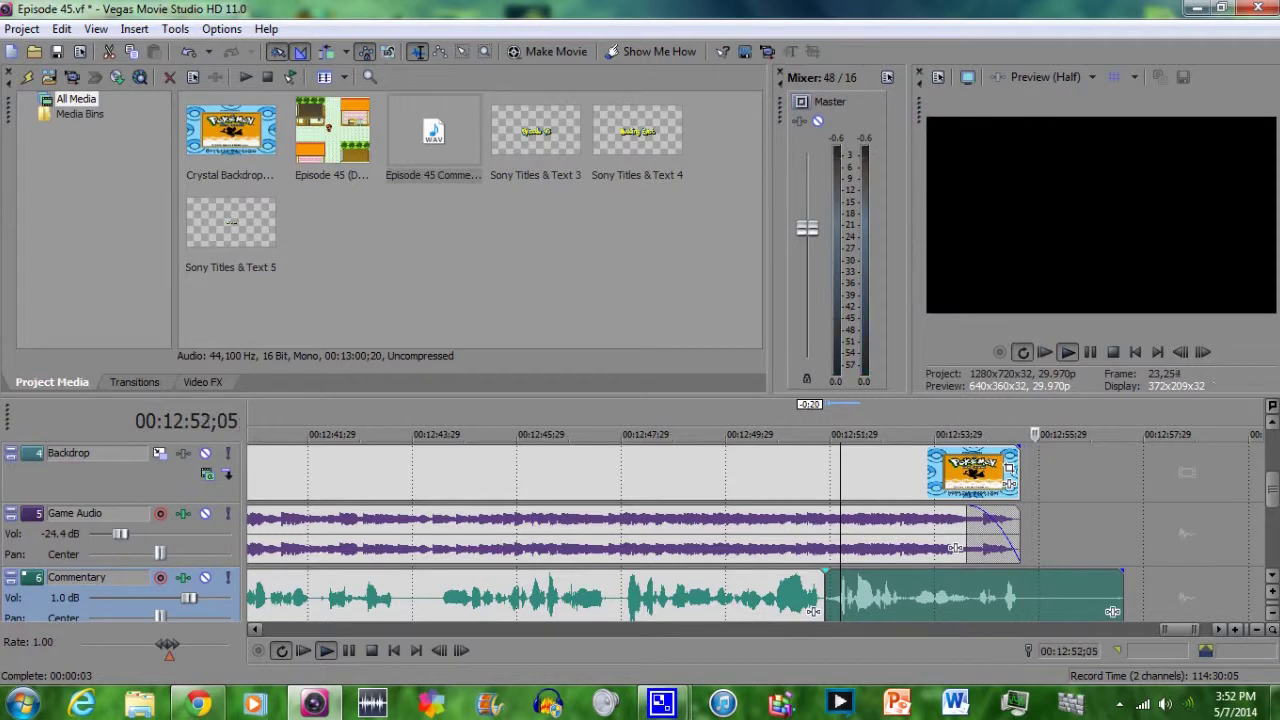
{"action": "left_click", "coordinate": [1020, 434]}
{"action": "key", "text": "s"}
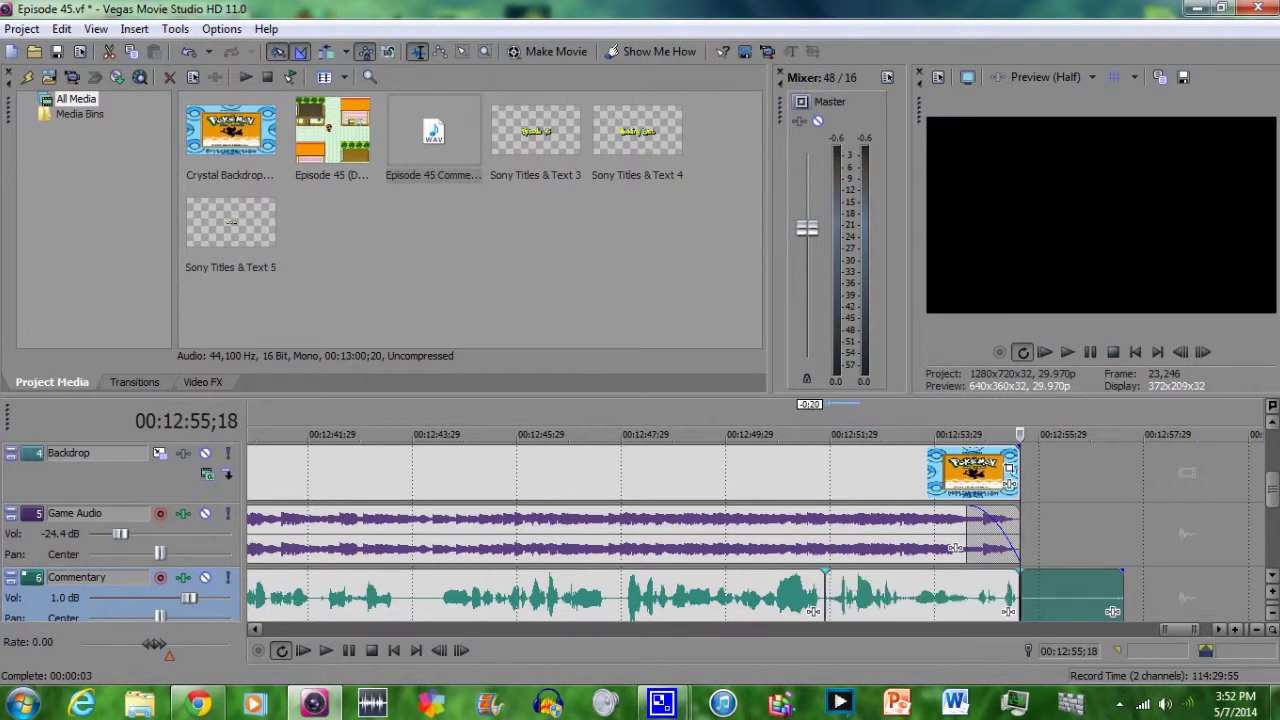
{"action": "key", "text": "Delete"}
{"action": "key", "text": "grave"}
{"action": "key", "text": "ctrl+s"}
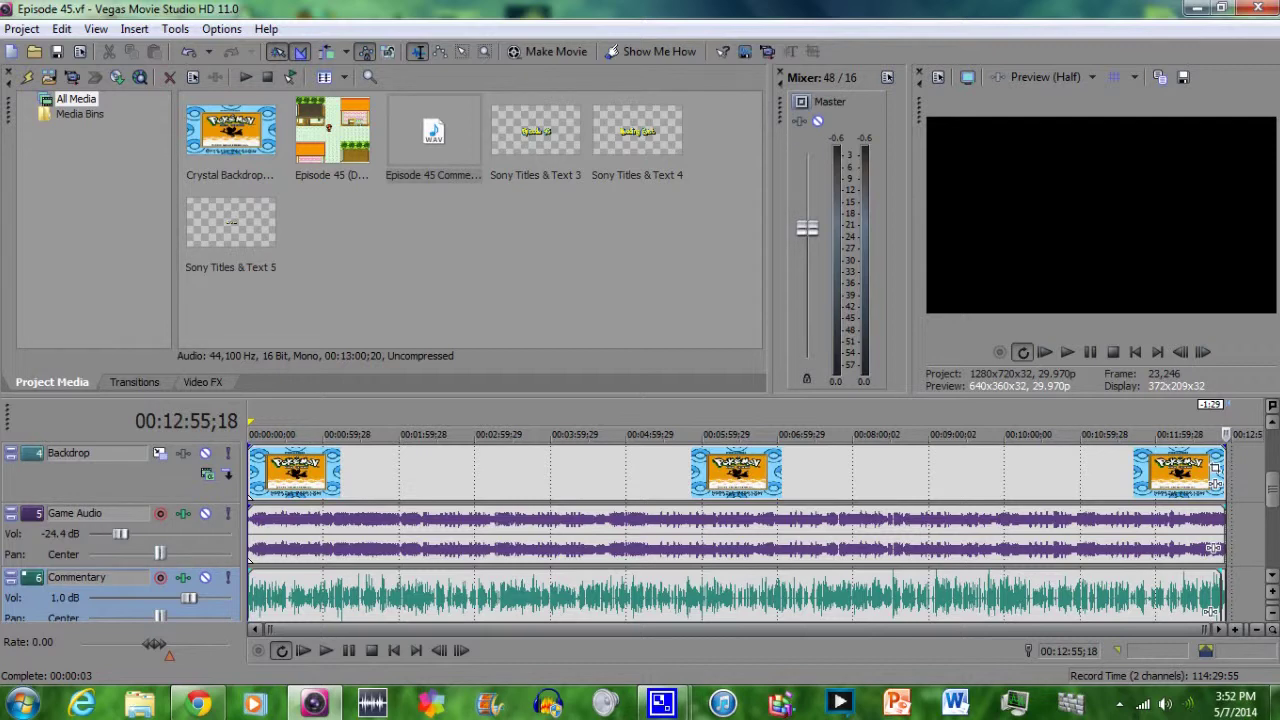
- Select the full timeline from 00:00:00;00 to 00:12:55;18 for rendering and choose the Internet 1280x720-30p render template
{"action": "double_click", "coordinate": [705, 472]}
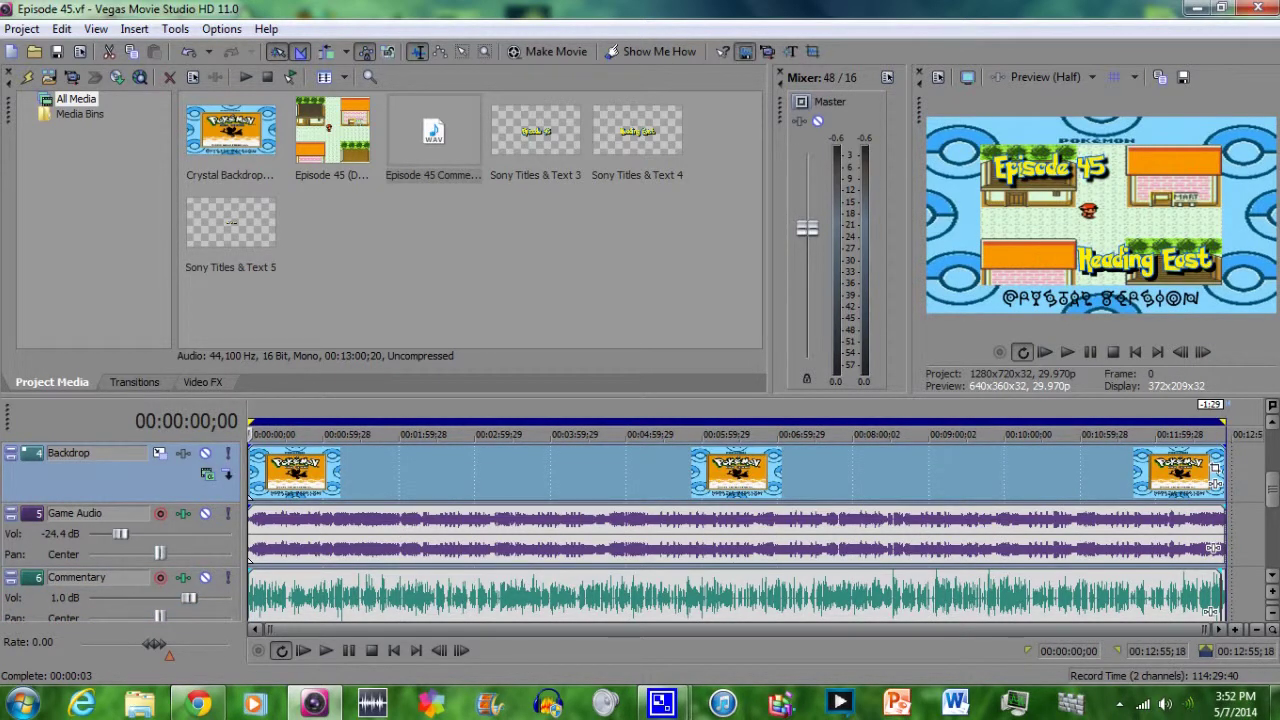
{"action": "left_click", "coordinate": [745, 51]}
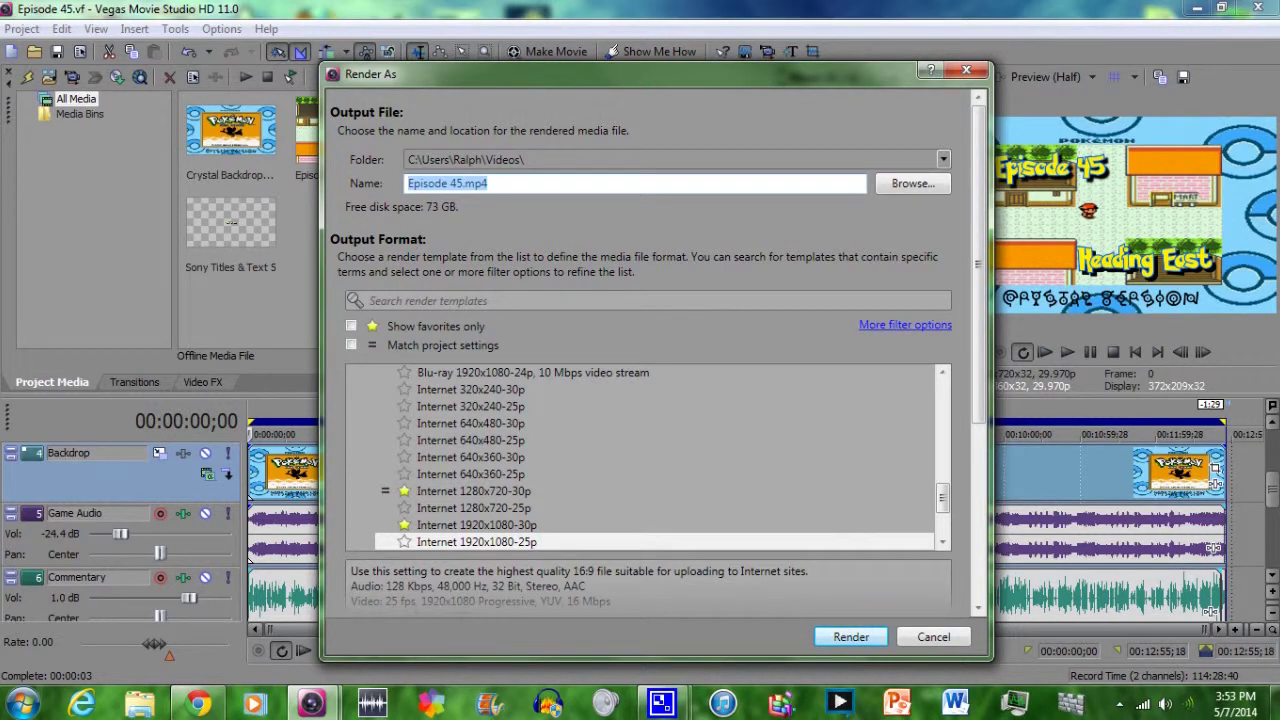
{"action": "left_click", "coordinate": [473, 491]}
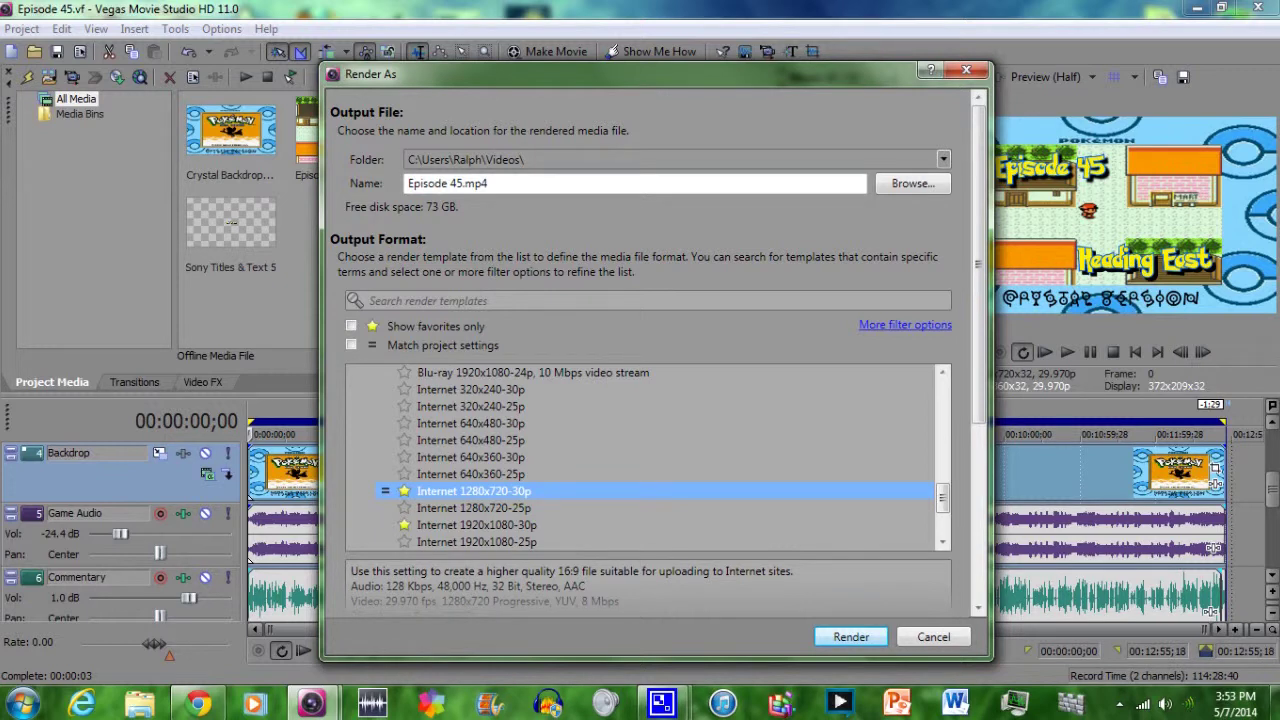
{"action": "left_click_drag", "start_coordinate": [490, 183], "coordinate": [406, 183]}
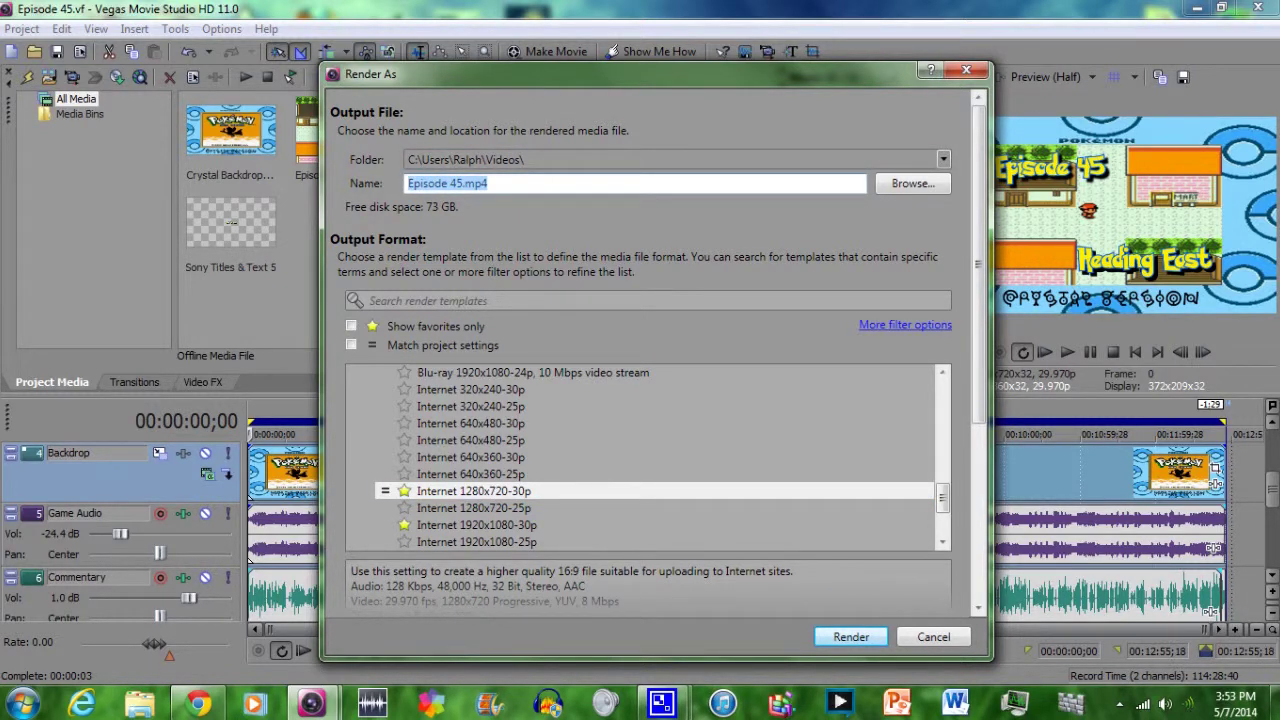
{"action": "type", "text": "Let's Play Pokémon"}
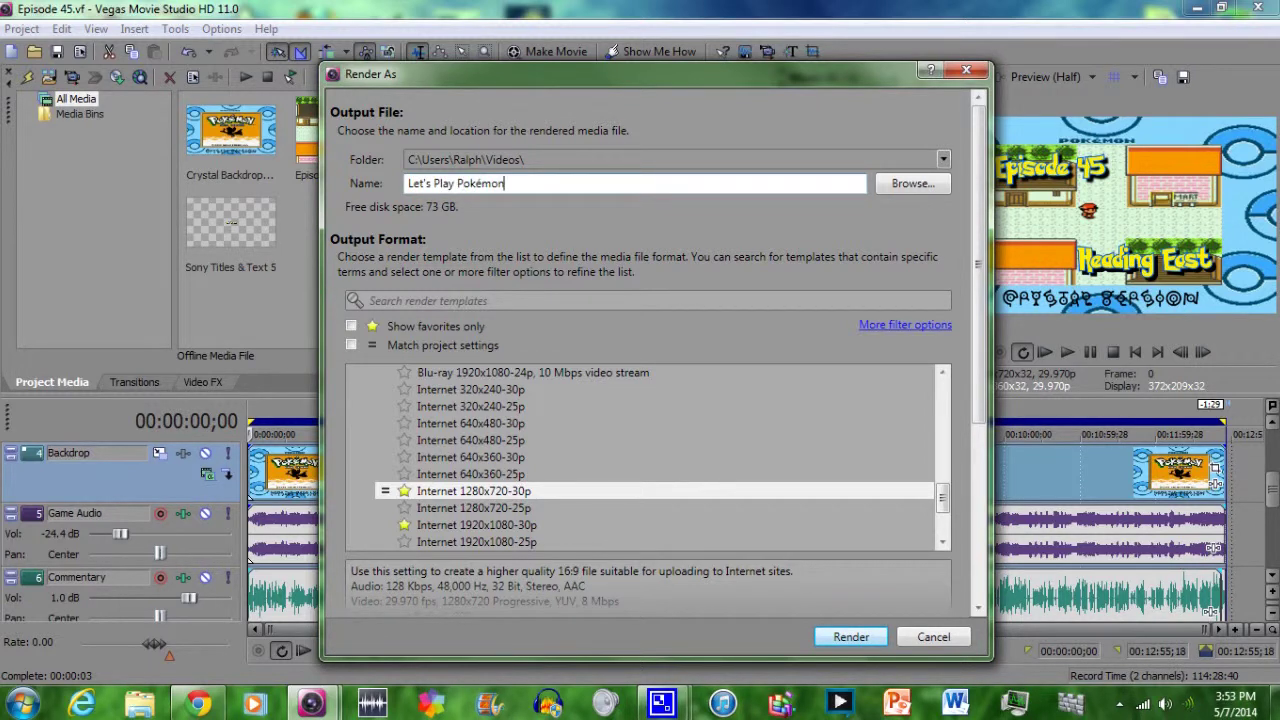
{"action": "type", "text": " Crystal - Episode"}
{"action": "key", "text": "Return"}
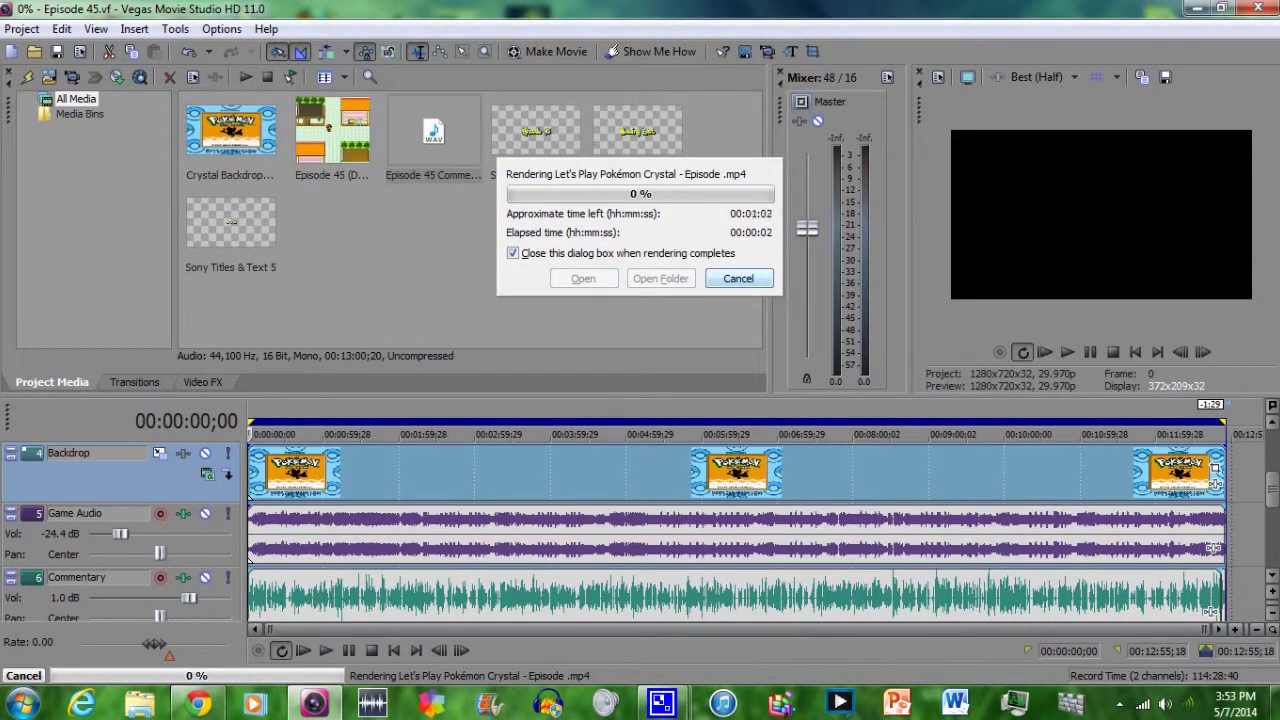
{"action": "key", "text": "Escape"}
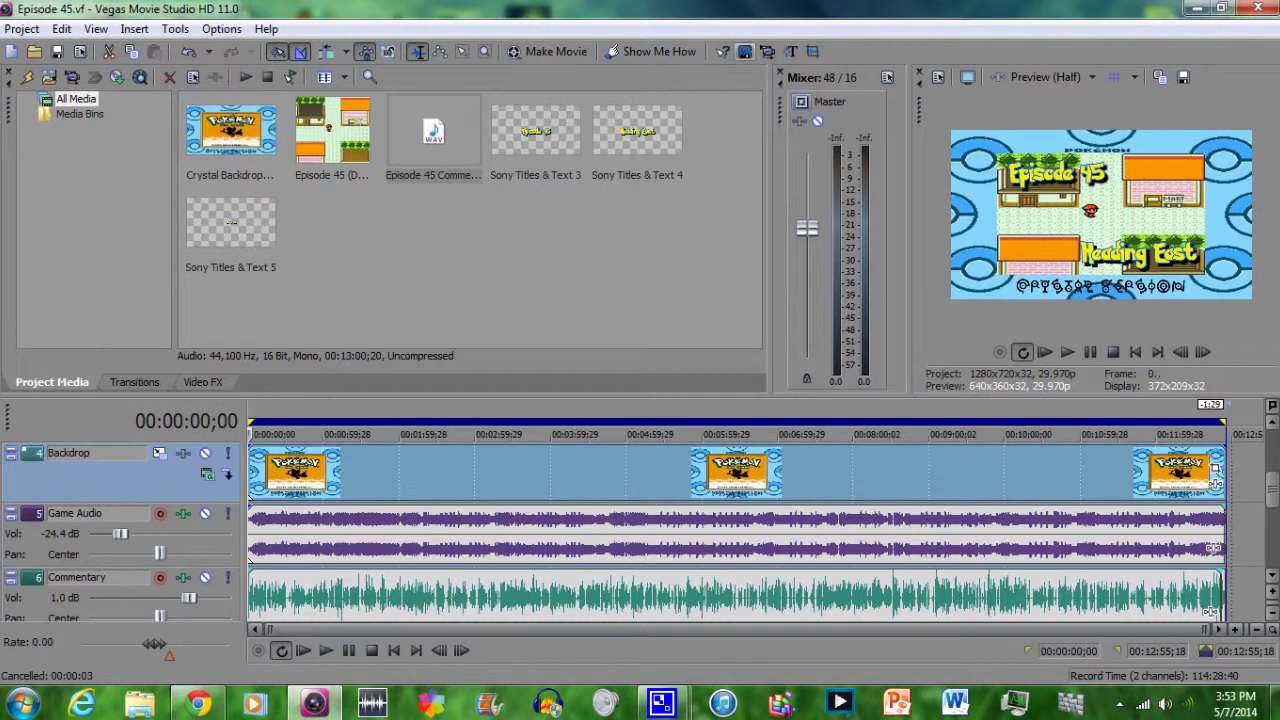
- Render the selected range to the Videos folder under the name "Let's Play Pokémon Crystal - Episode 45"
{"action": "left_click", "coordinate": [745, 51]}
{"action": "type", "text": "Let's Play "}
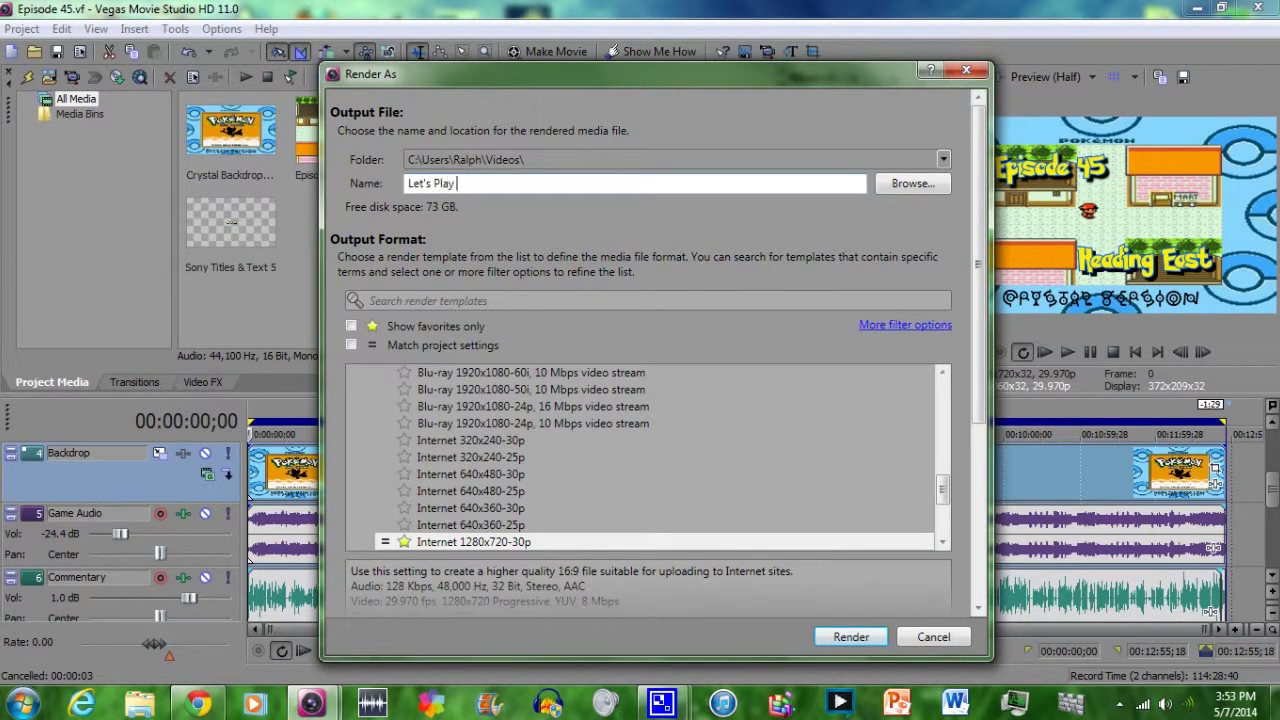
{"action": "type", "text": "Pokémon Crystal - Episode 45"}
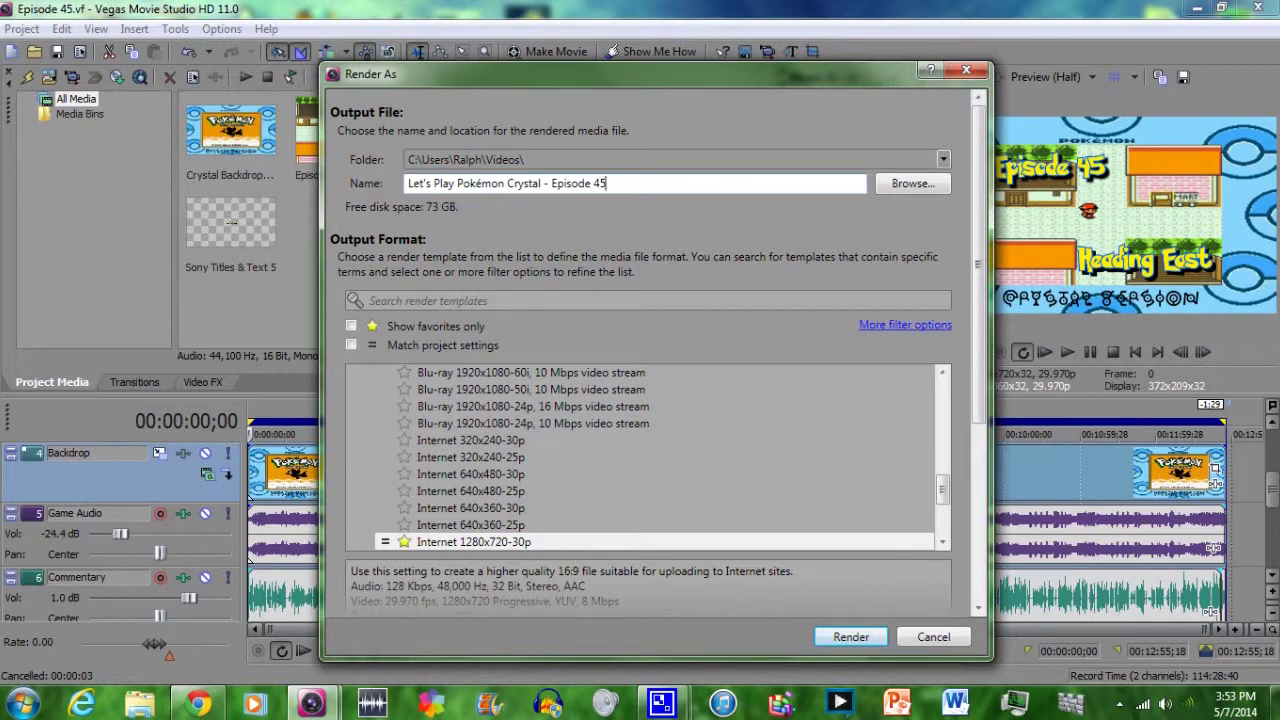
{"action": "key", "text": "Return"}
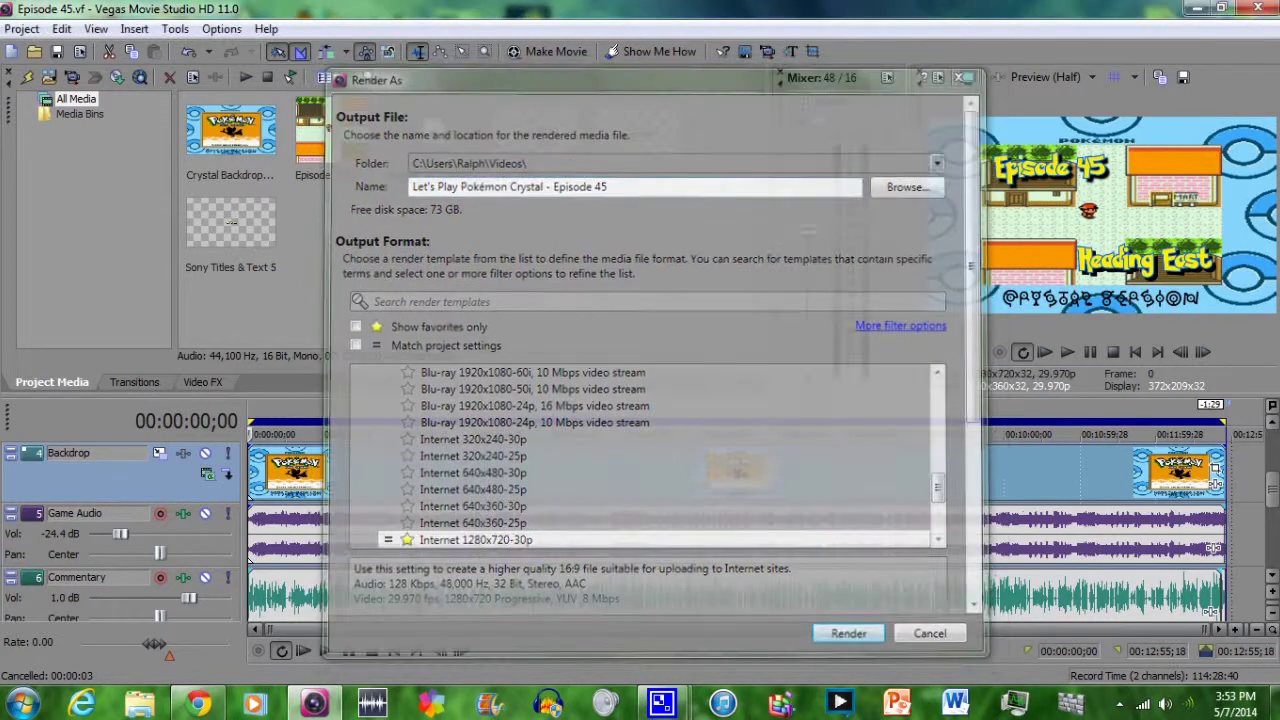